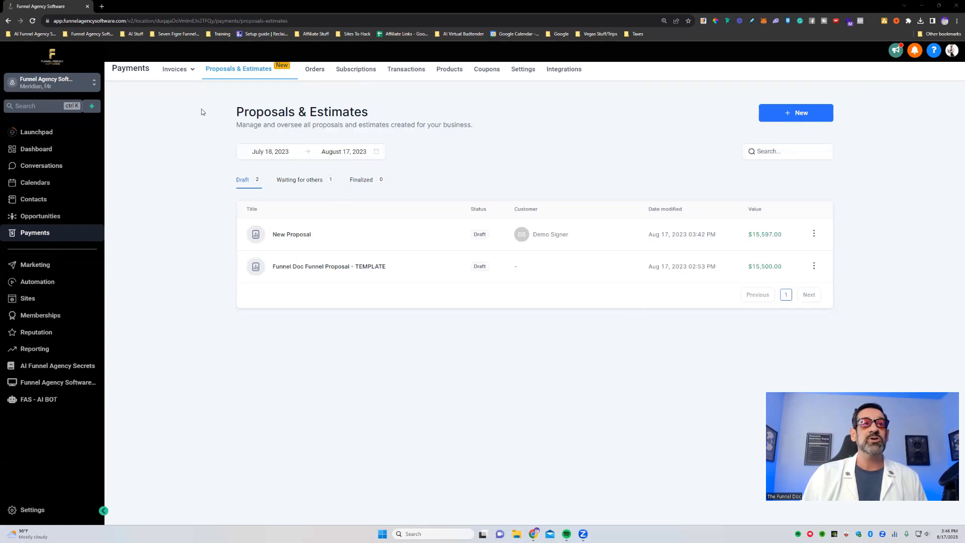
- Show the options for creating a new estimate or proposal in Proposals & Estimates
{"action": "left_click_drag", "start_coordinate": [229, 111], "coordinate": [372, 114]}
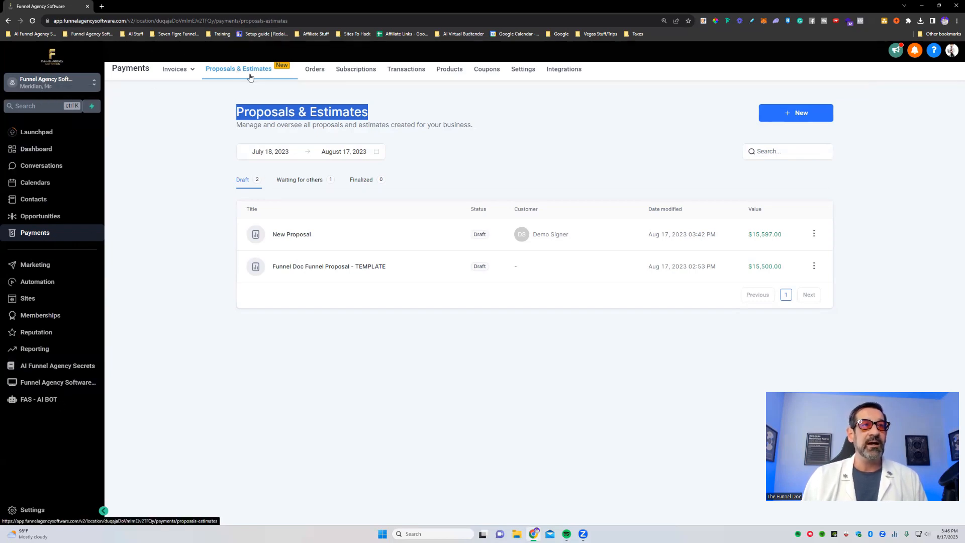
{"action": "left_click", "coordinate": [457, 119]}
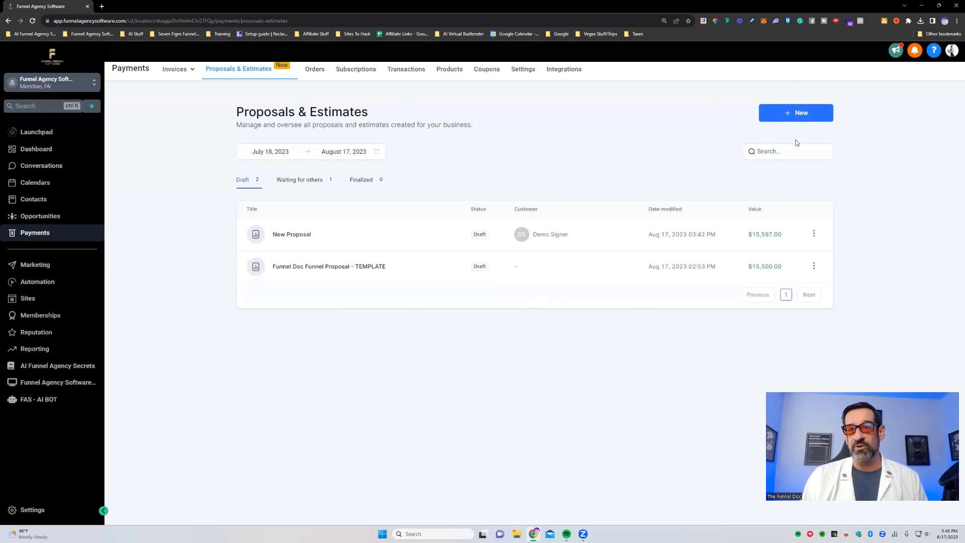
{"action": "left_click", "coordinate": [799, 114]}
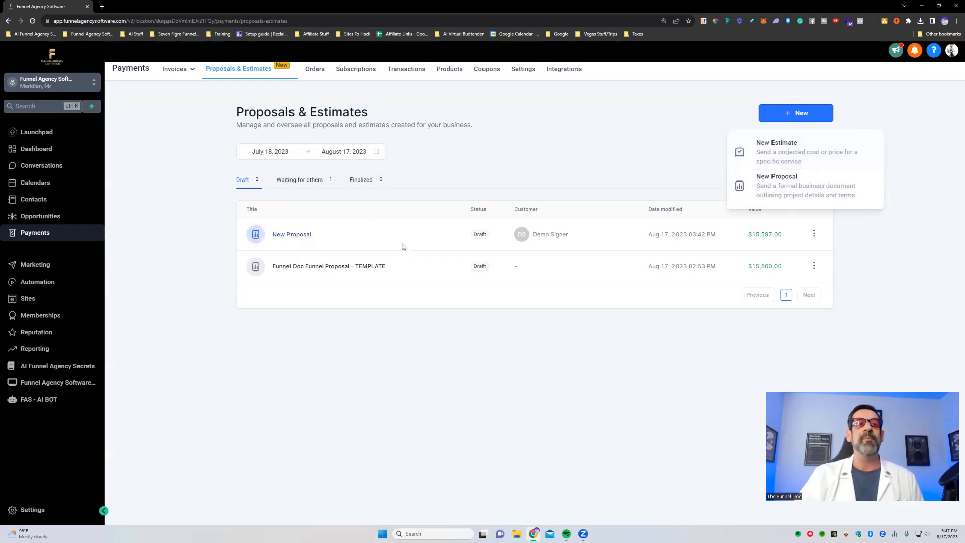
- Open the Funnel Doc Funnel Proposal - TEMPLATE draft and examine its header banner and opening agreement text
{"action": "left_click", "coordinate": [325, 273]}
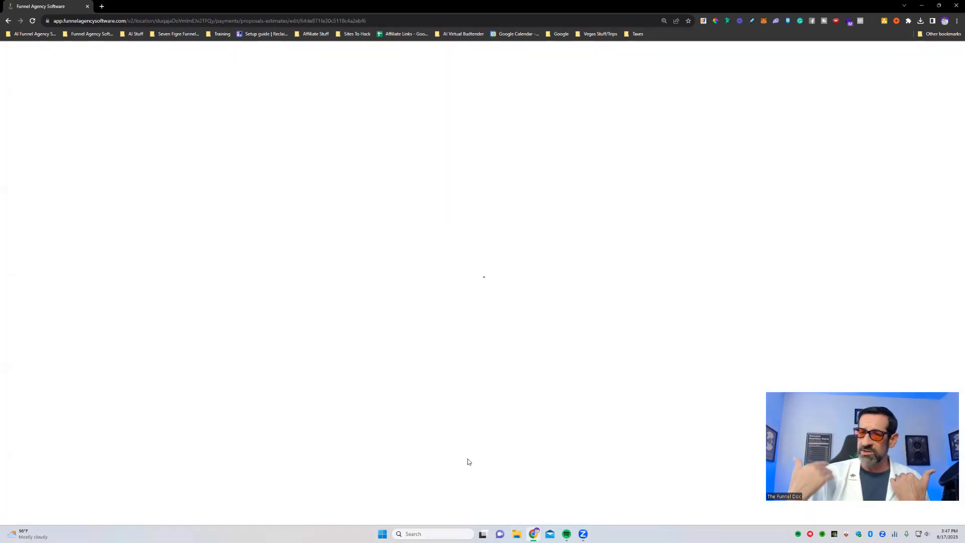
{"action": "scroll", "coordinate": [474, 168], "scroll_direction": "up", "scroll_amount": 6}
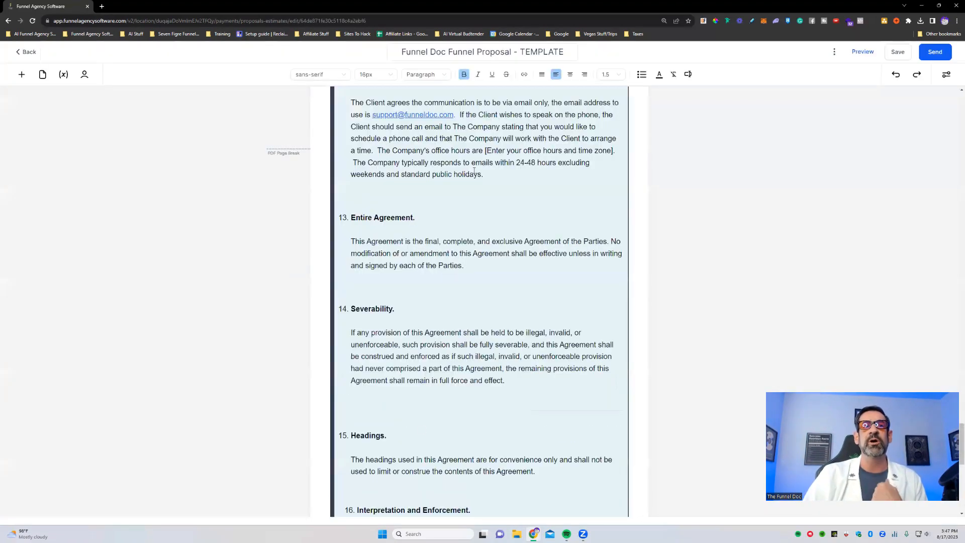
{"action": "scroll", "coordinate": [474, 172], "scroll_direction": "up", "scroll_amount": 10}
{"action": "scroll", "coordinate": [482, 173], "scroll_direction": "up", "scroll_amount": 10}
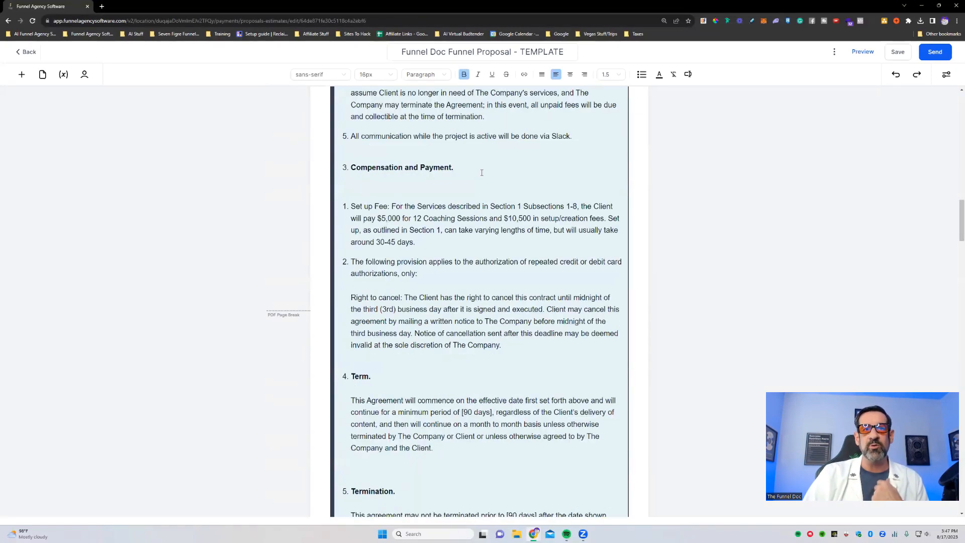
{"action": "scroll", "coordinate": [482, 173], "scroll_direction": "up", "scroll_amount": 15}
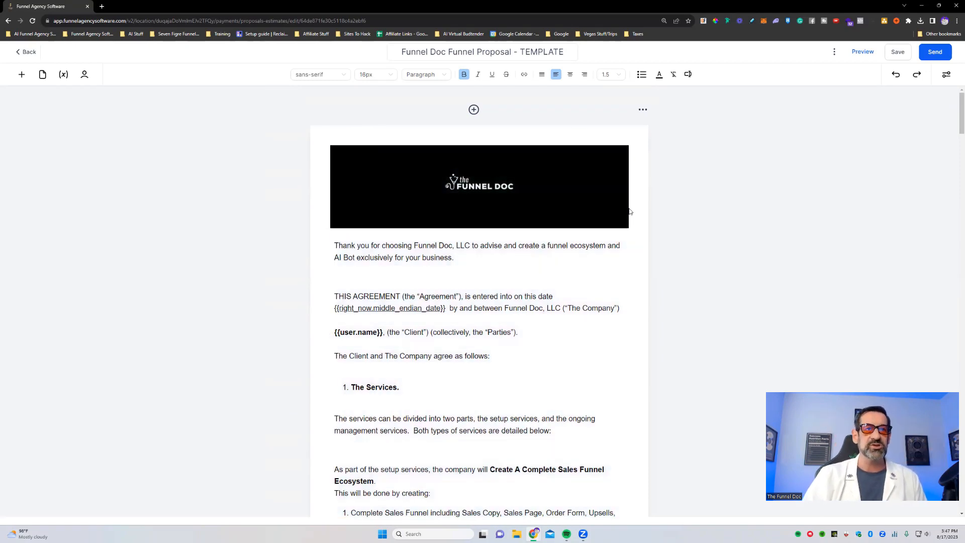
{"action": "scroll", "coordinate": [624, 216], "scroll_direction": "down", "scroll_amount": 3}
{"action": "scroll", "coordinate": [503, 241], "scroll_direction": "up", "scroll_amount": 3}
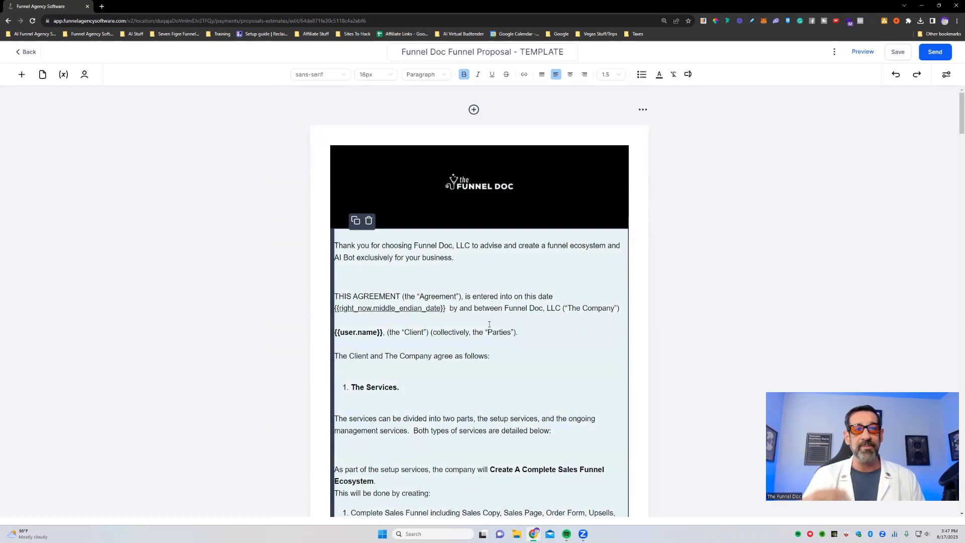
{"action": "scroll", "coordinate": [480, 264], "scroll_direction": "down", "scroll_amount": 2}
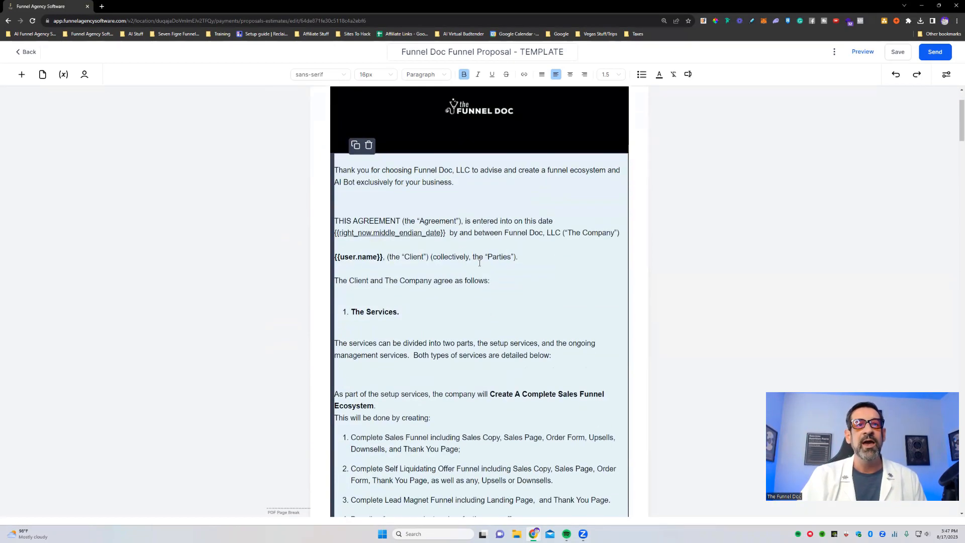
- Place the cursor after the agreement's date placeholder and view the custom value categories available for insertion
{"action": "left_click", "coordinate": [446, 237]}
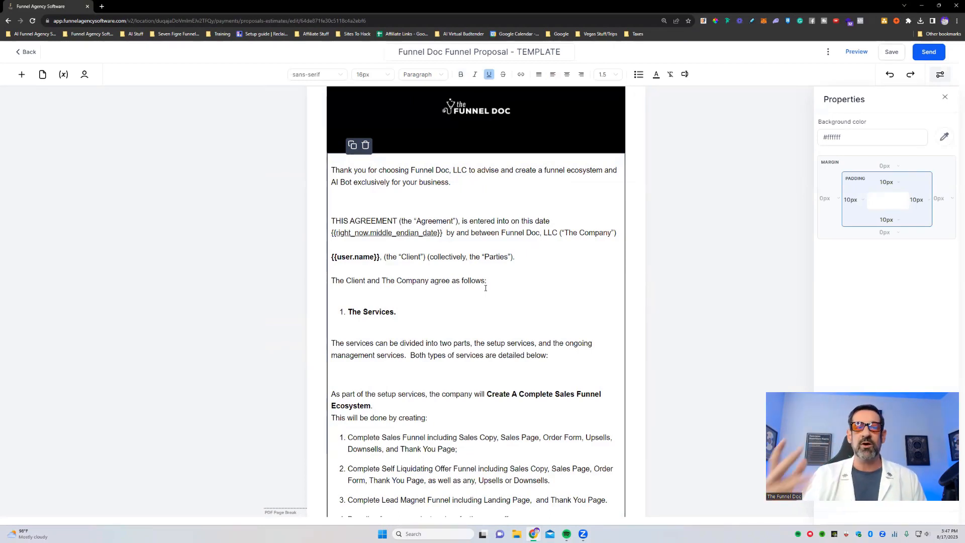
{"action": "scroll", "coordinate": [486, 288], "scroll_direction": "down", "scroll_amount": 6}
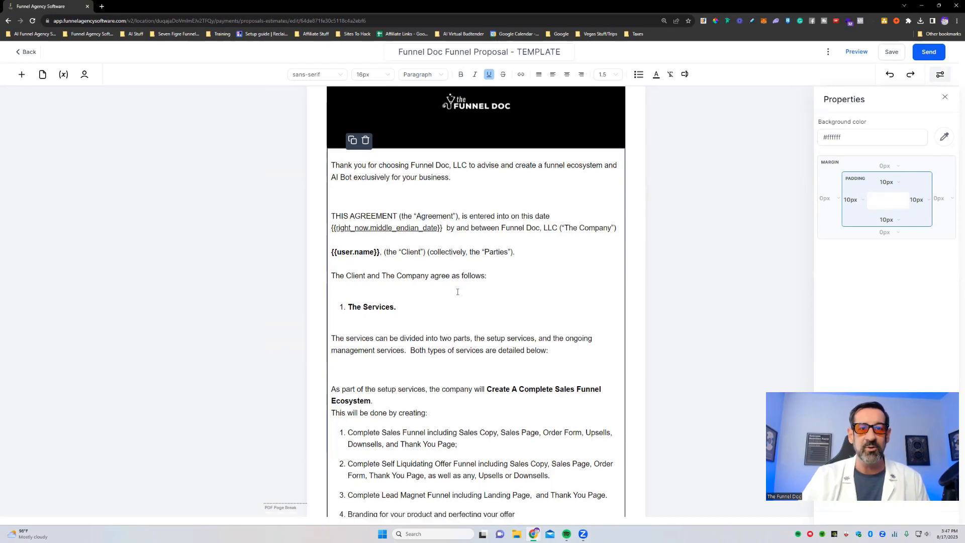
{"action": "scroll", "coordinate": [451, 339], "scroll_direction": "down", "scroll_amount": 3}
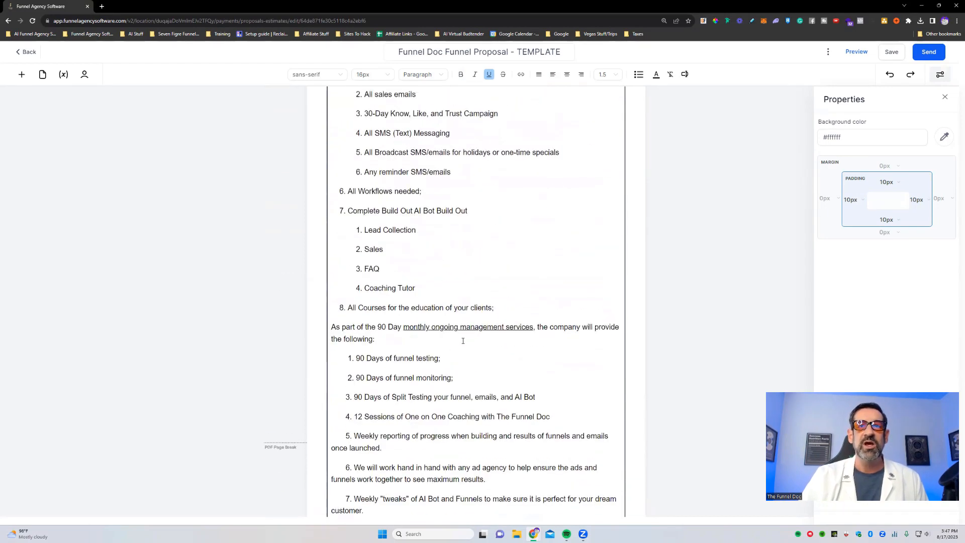
{"action": "scroll", "coordinate": [451, 340], "scroll_direction": "up", "scroll_amount": 10}
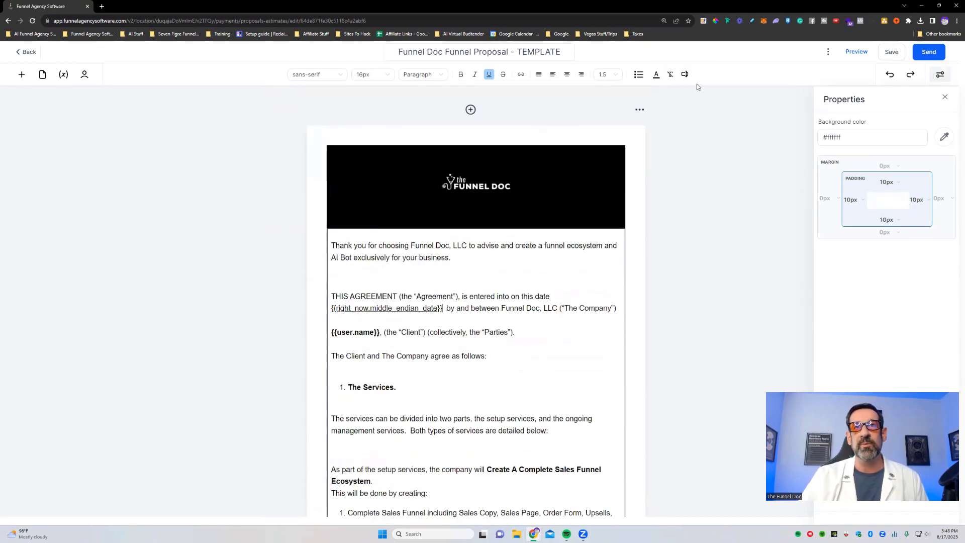
{"action": "left_click", "coordinate": [684, 75]}
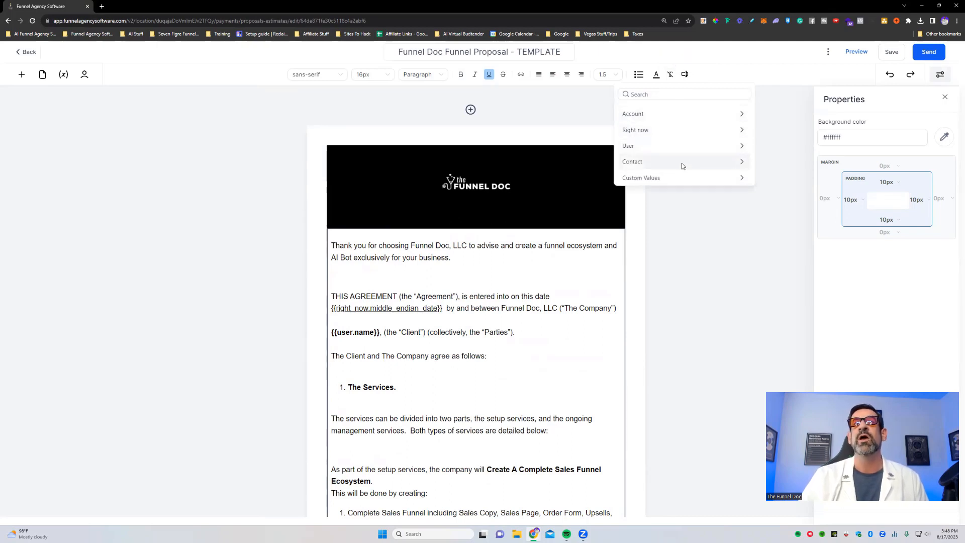
{"action": "left_click", "coordinate": [718, 216]}
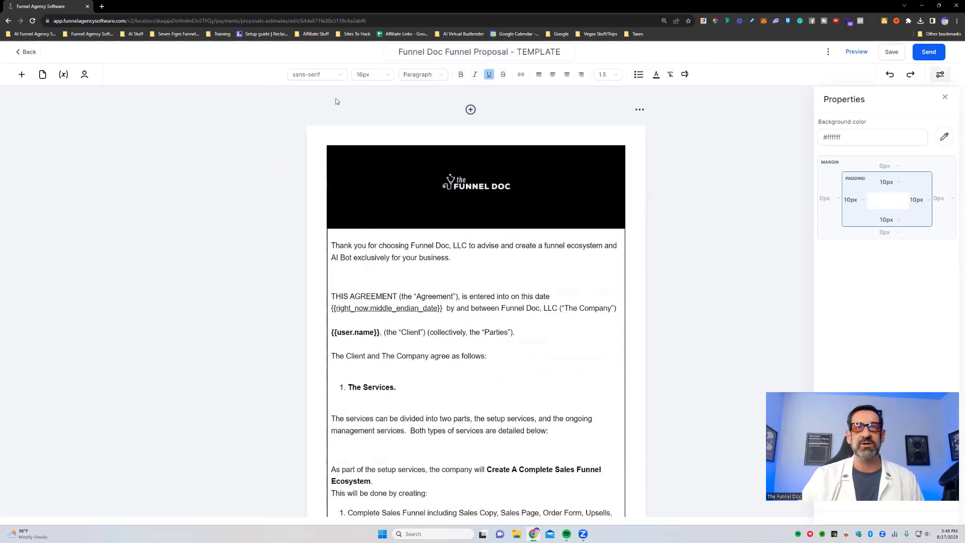
- Review the agreement's terms down to the pricing table and select the electronic signing statement above the signature field
{"action": "scroll", "coordinate": [486, 312], "scroll_direction": "down", "scroll_amount": 5}
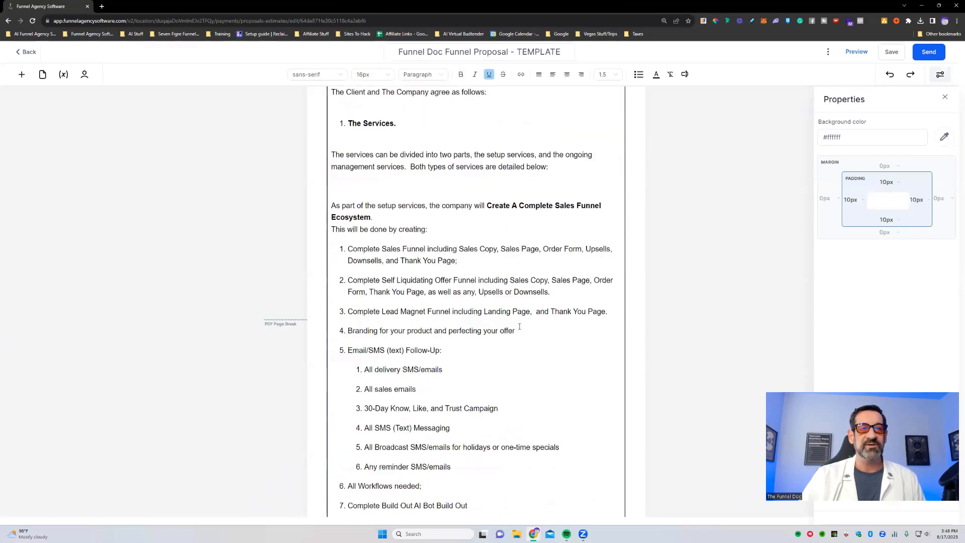
{"action": "scroll", "coordinate": [486, 312], "scroll_direction": "up", "scroll_amount": 5}
{"action": "scroll", "coordinate": [546, 361], "scroll_direction": "down", "scroll_amount": 15}
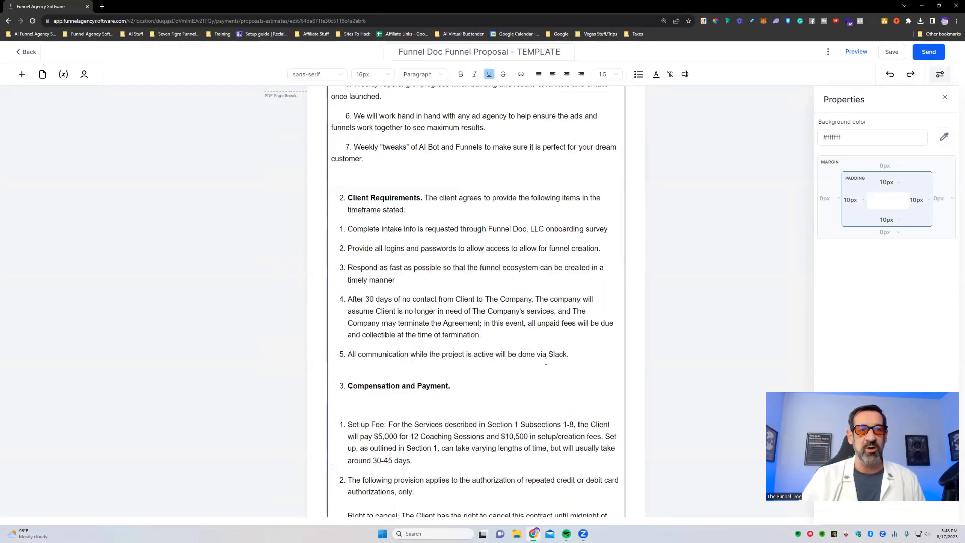
{"action": "scroll", "coordinate": [546, 361], "scroll_direction": "down", "scroll_amount": 10}
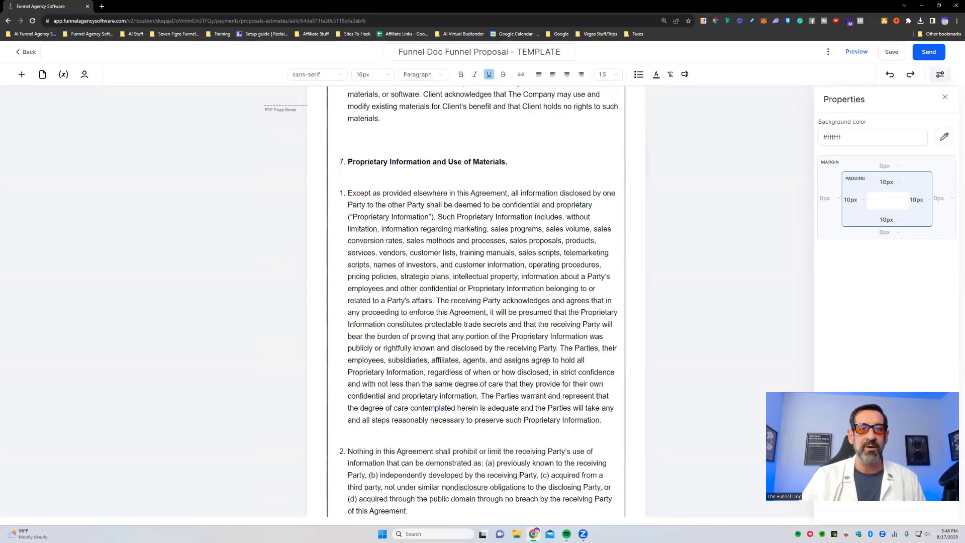
{"action": "scroll", "coordinate": [547, 361], "scroll_direction": "down", "scroll_amount": 10}
{"action": "scroll", "coordinate": [496, 227], "scroll_direction": "down", "scroll_amount": 15}
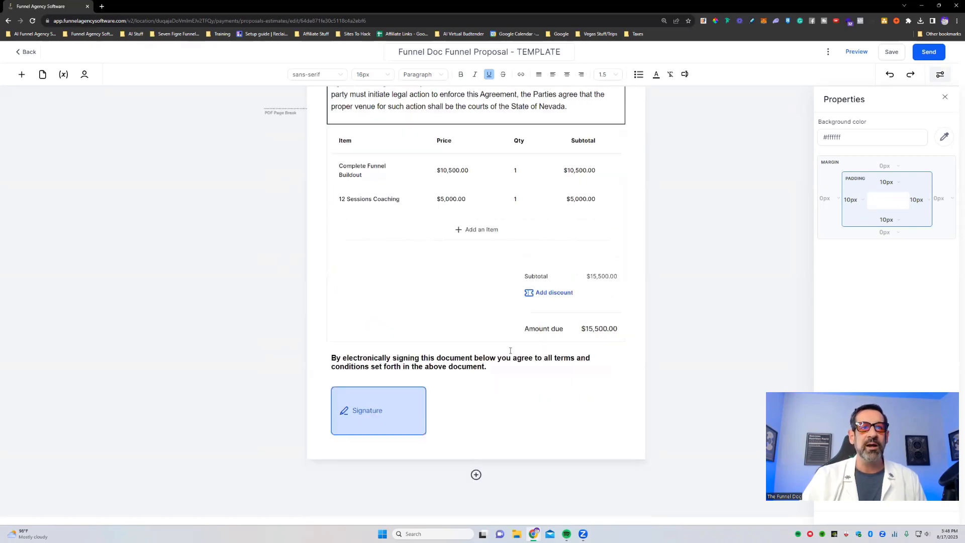
{"action": "left_click", "coordinate": [350, 366]}
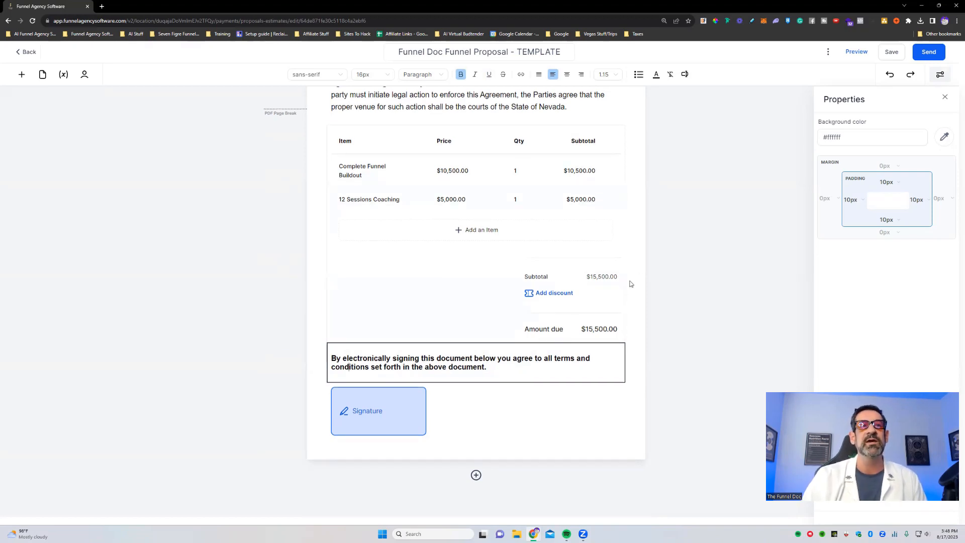
- Examine the template's pricing table and the legal clauses above it, and return to the proposals list
{"action": "scroll", "coordinate": [450, 356], "scroll_direction": "up", "scroll_amount": 2}
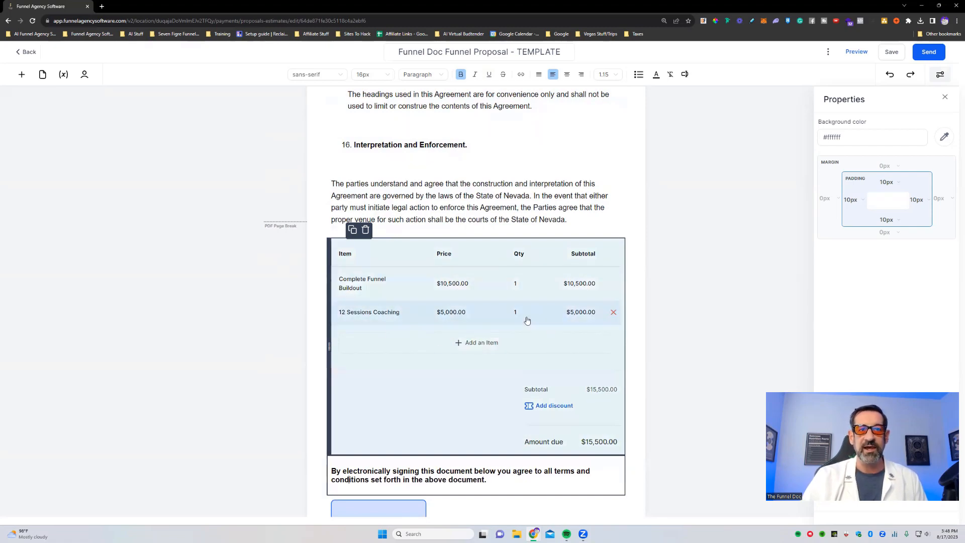
{"action": "scroll", "coordinate": [605, 455], "scroll_direction": "down", "scroll_amount": 2}
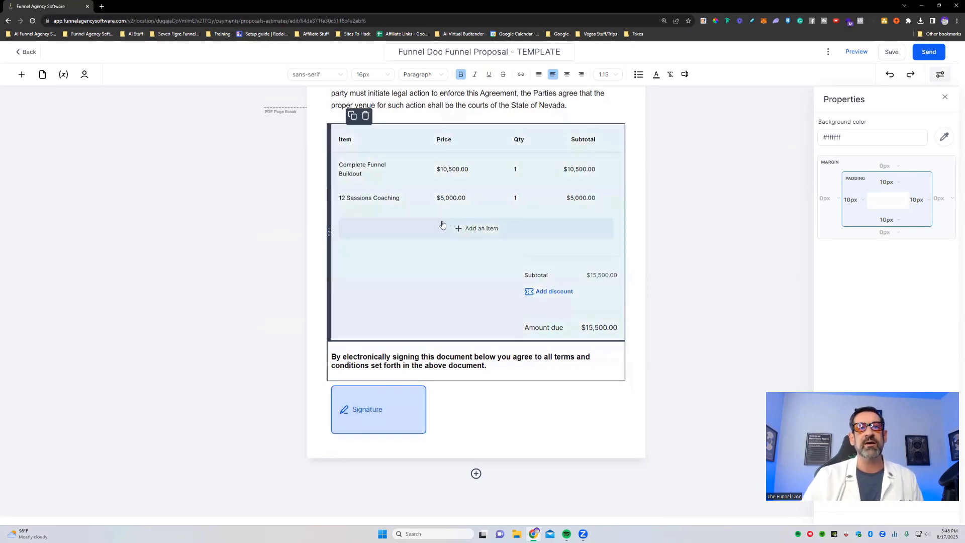
{"action": "scroll", "coordinate": [727, 146], "scroll_direction": "up", "scroll_amount": 10}
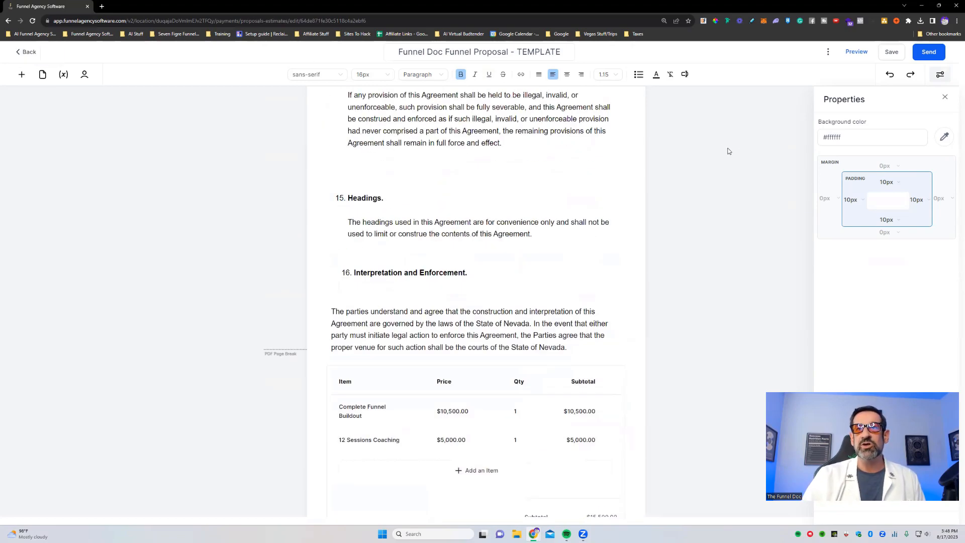
{"action": "scroll", "coordinate": [694, 231], "scroll_direction": "up", "scroll_amount": 5}
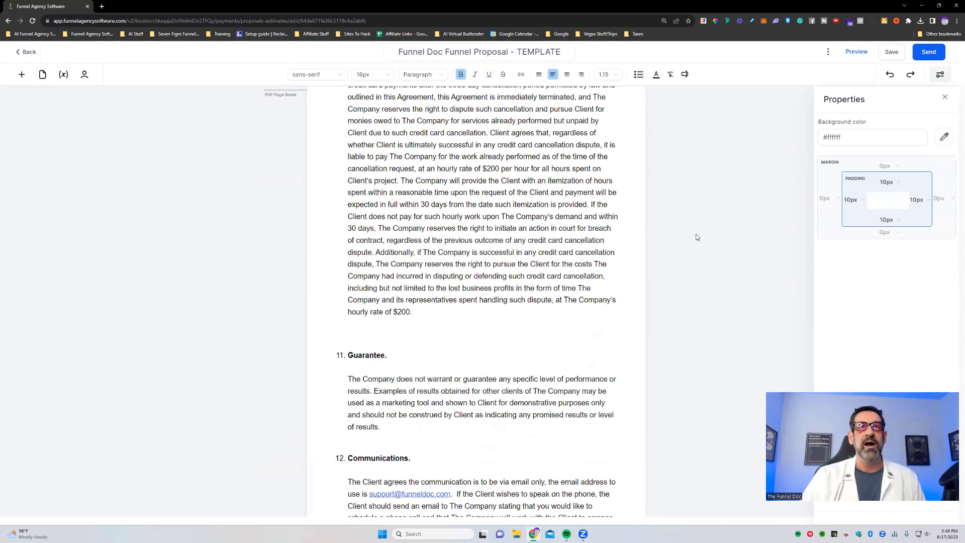
{"action": "scroll", "coordinate": [697, 236], "scroll_direction": "up", "scroll_amount": 5}
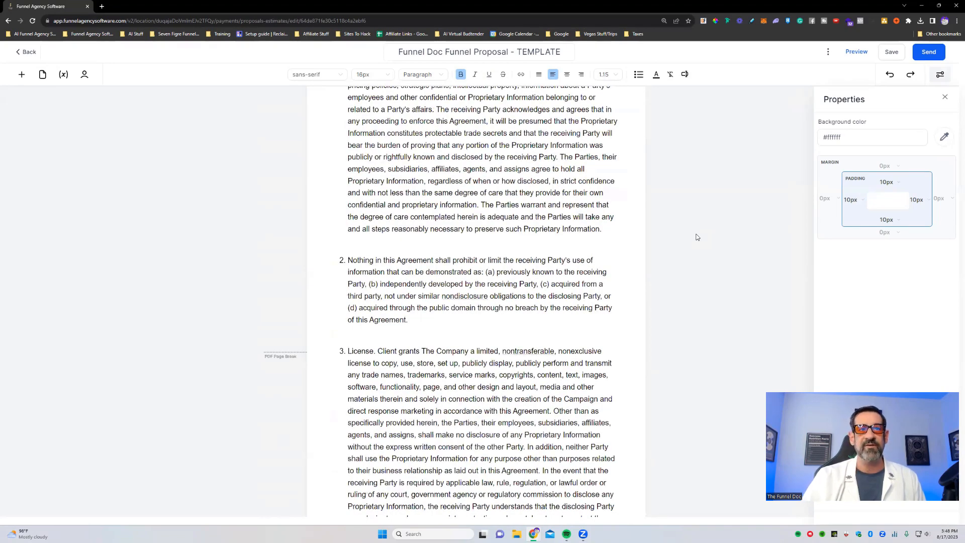
{"action": "scroll", "coordinate": [697, 237], "scroll_direction": "up", "scroll_amount": 15}
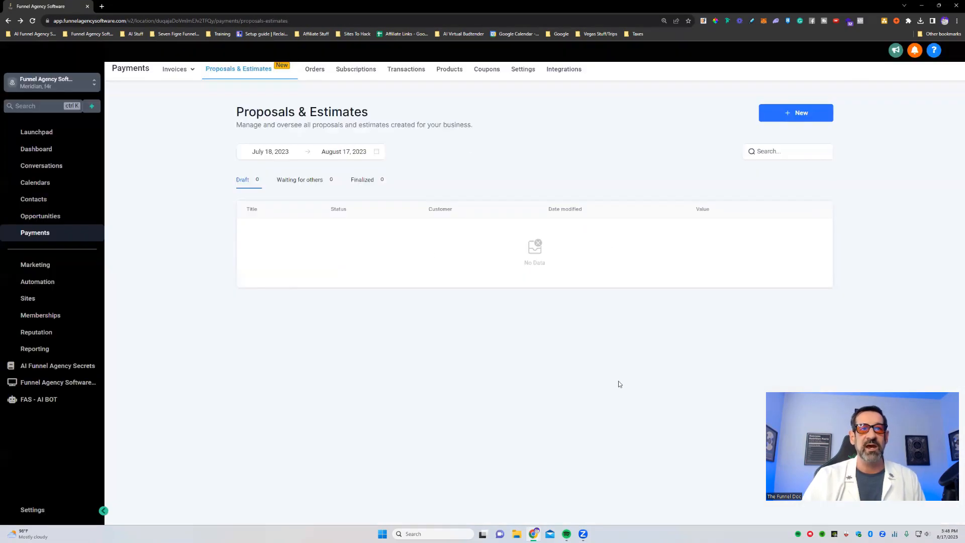
- View the actions available for the template draft and the documents waiting for others, and return to the drafts
{"action": "left_click", "coordinate": [814, 266]}
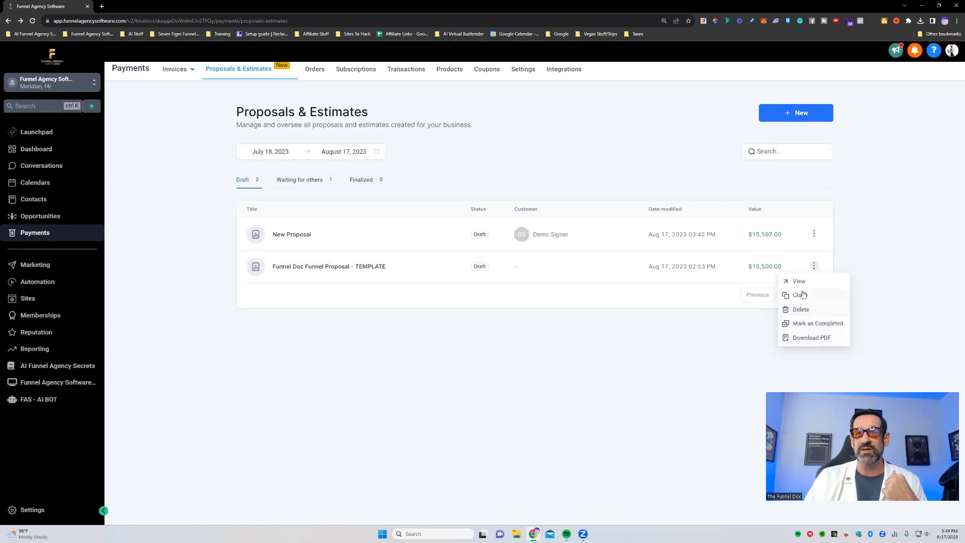
{"action": "left_click", "coordinate": [599, 363]}
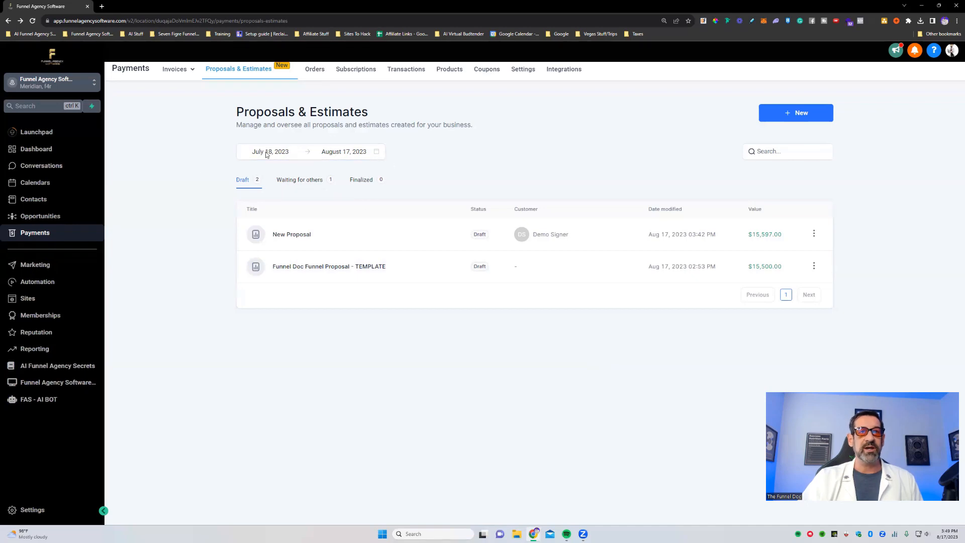
{"action": "left_click", "coordinate": [561, 150]}
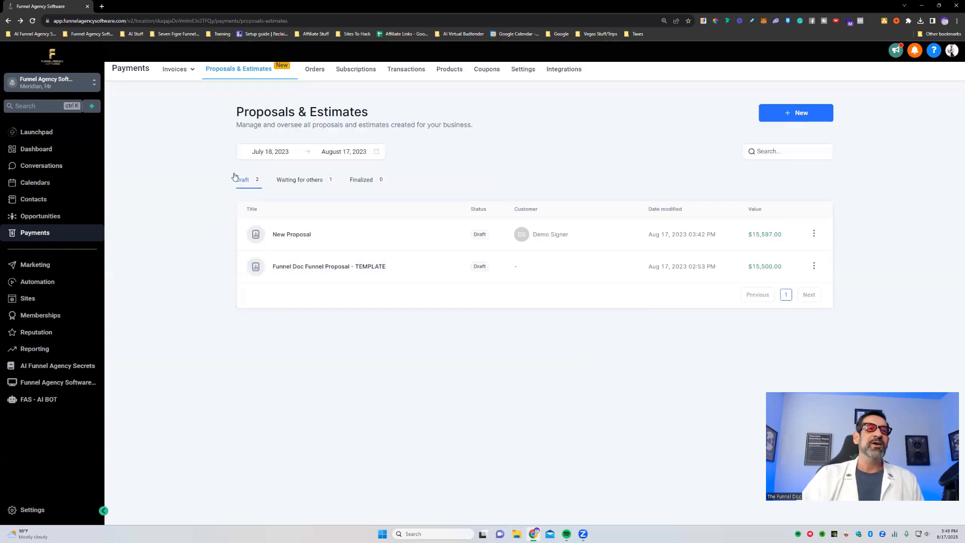
{"action": "left_click", "coordinate": [299, 181]}
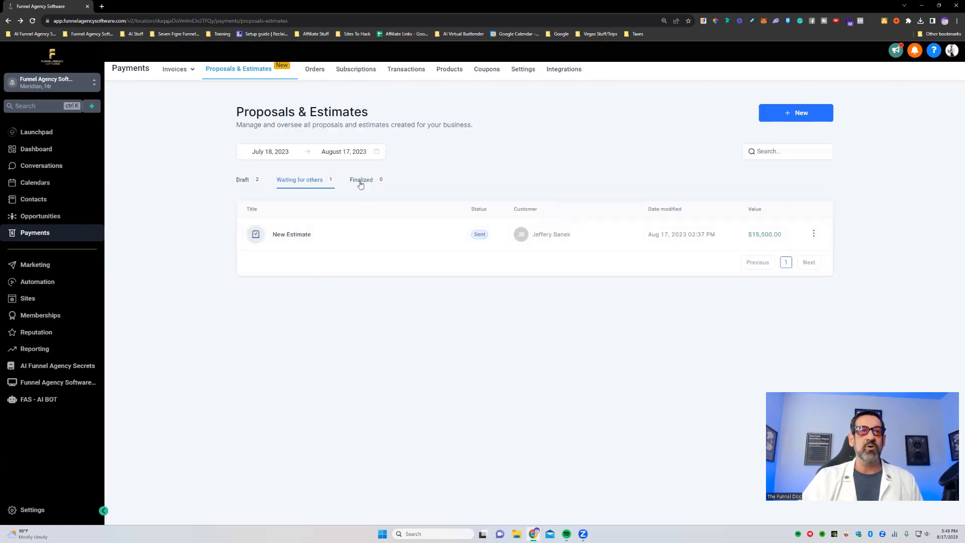
{"action": "left_click", "coordinate": [254, 180]}
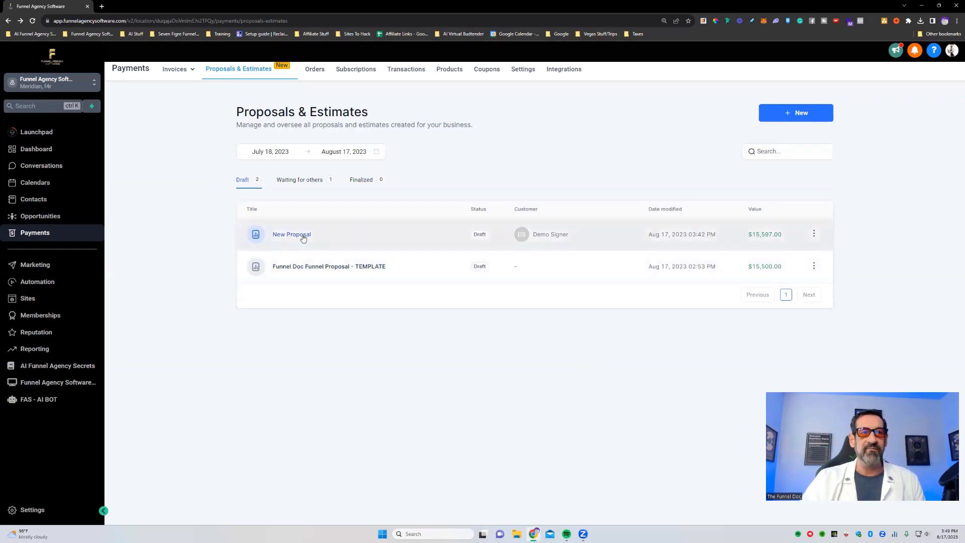
- Open the New Proposal draft and display the properties of its header logo image
{"action": "left_click", "coordinate": [303, 236]}
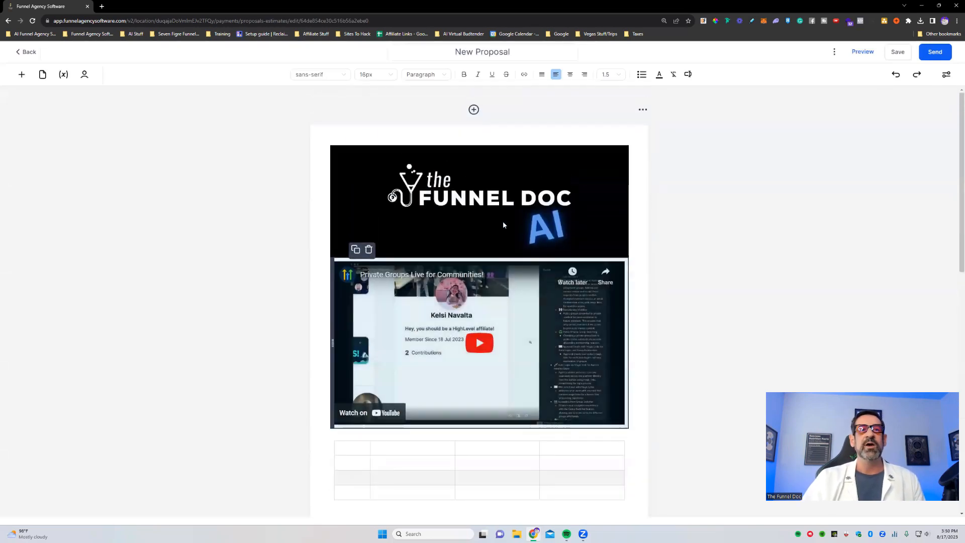
{"action": "left_click", "coordinate": [505, 221]}
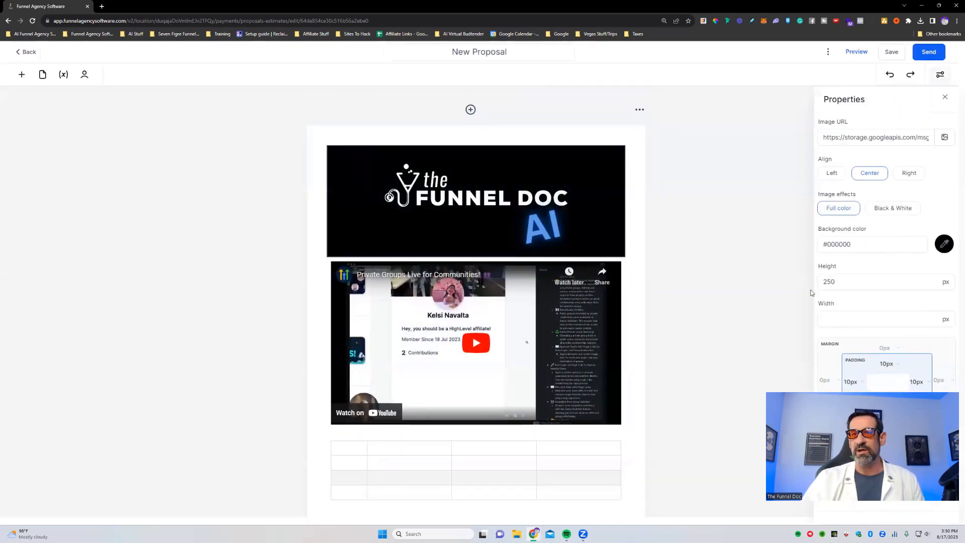
{"action": "scroll", "coordinate": [811, 293], "scroll_direction": "down", "scroll_amount": 3}
- Look at the header image's media library and its file upload option, and return to the proposal without choosing an image
{"action": "left_click", "coordinate": [945, 137]}
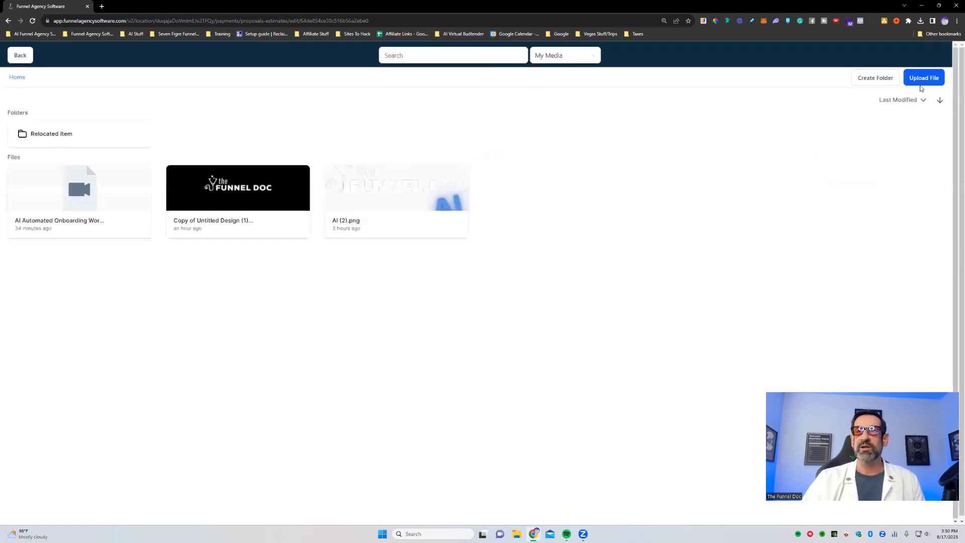
{"action": "left_click", "coordinate": [921, 79]}
{"action": "left_click", "coordinate": [695, 377]}
{"action": "left_click", "coordinate": [20, 55]}
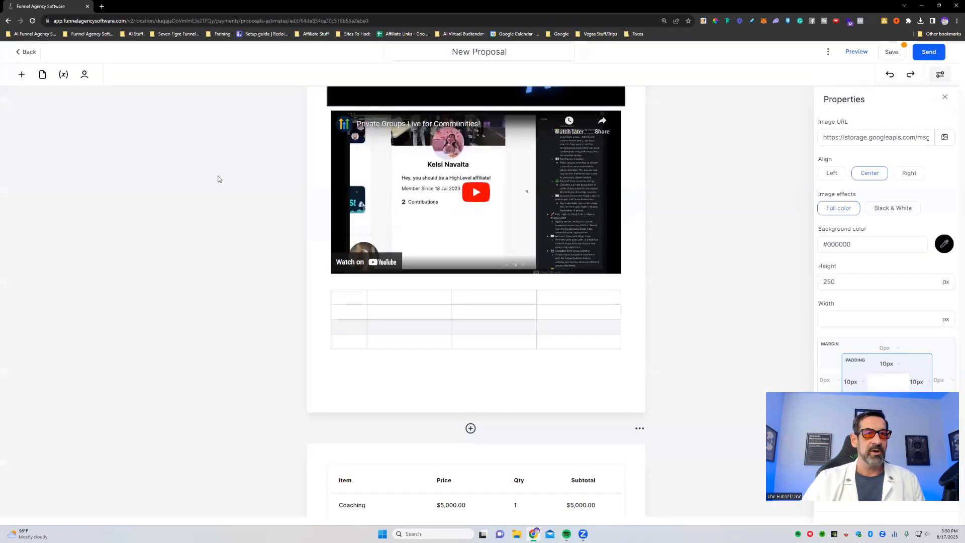
- Try the Black & White effect on the header image and return it to Full color
{"action": "scroll", "coordinate": [666, 253], "scroll_direction": "up", "scroll_amount": 3}
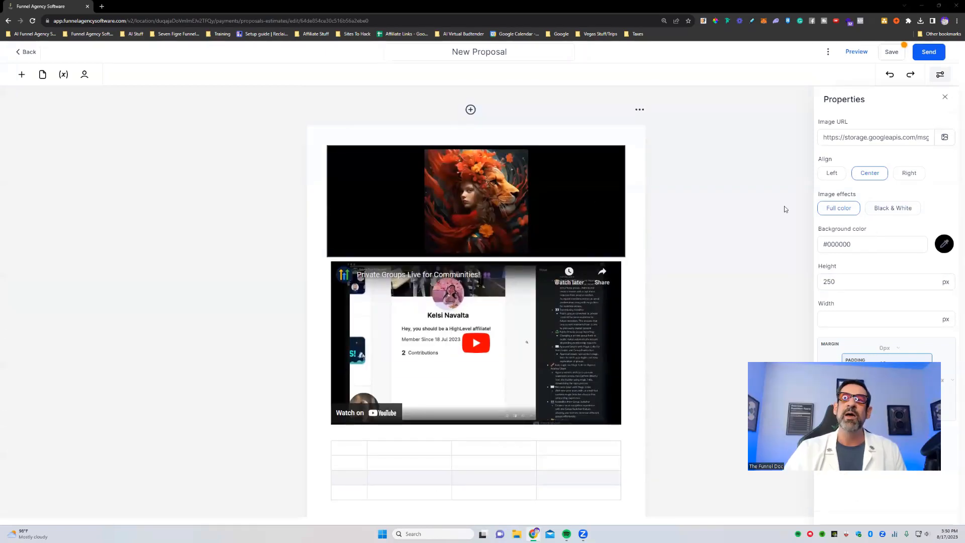
{"action": "left_click", "coordinate": [893, 209]}
{"action": "left_click", "coordinate": [839, 208]}
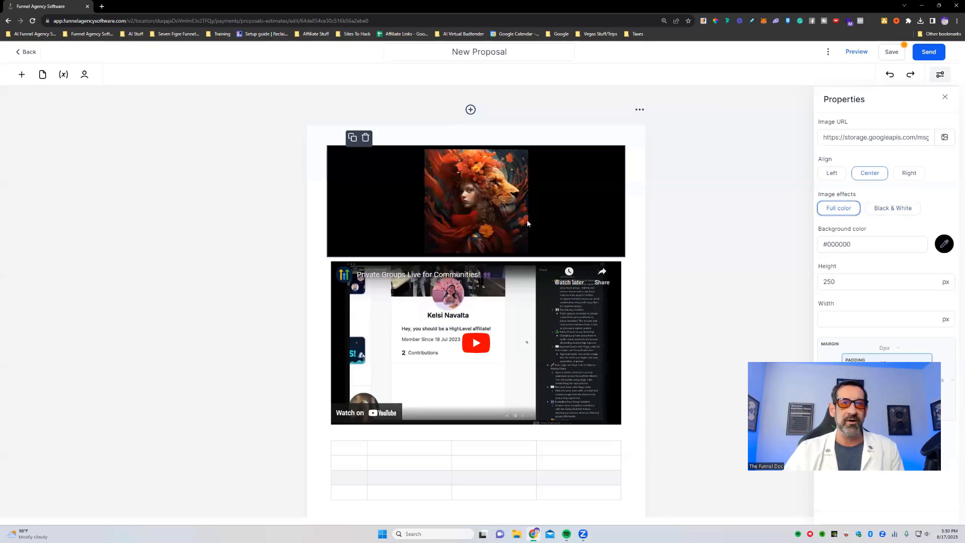
- Display the properties of the embedded video, and those of the empty table below it
{"action": "scroll", "coordinate": [527, 219], "scroll_direction": "down", "scroll_amount": 3}
{"action": "left_click", "coordinate": [593, 198]}
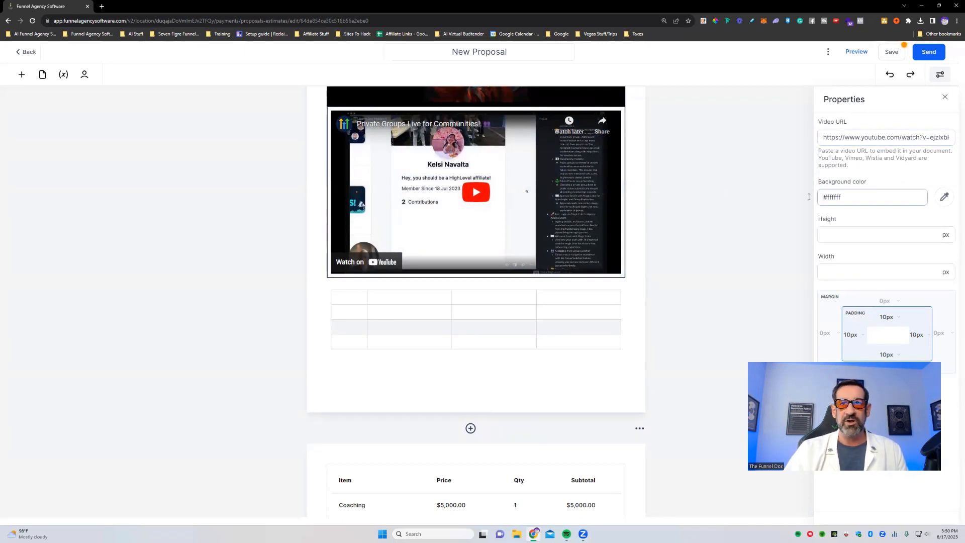
{"action": "scroll", "coordinate": [953, 258], "scroll_direction": "down", "scroll_amount": 2}
{"action": "scroll", "coordinate": [657, 273], "scroll_direction": "up", "scroll_amount": 2}
{"action": "scroll", "coordinate": [484, 135], "scroll_direction": "down", "scroll_amount": 3}
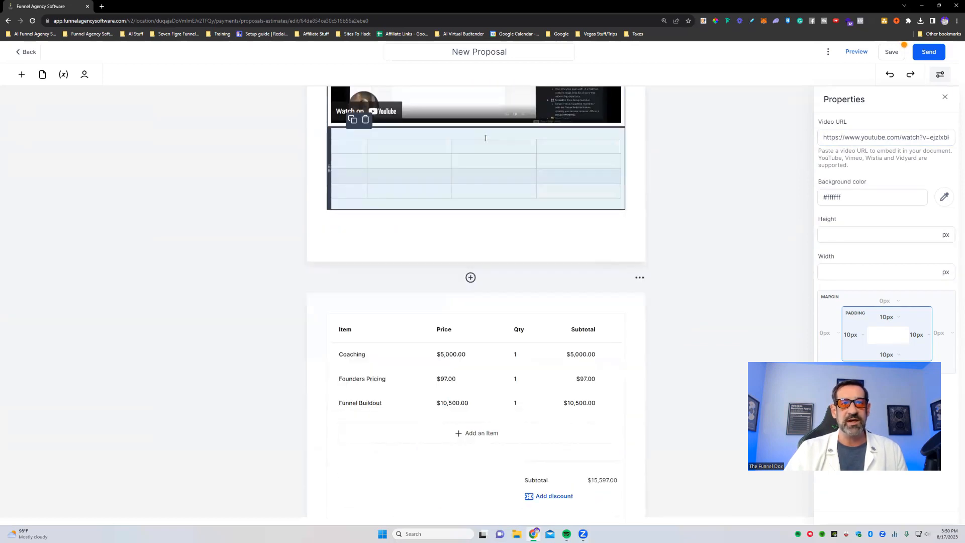
{"action": "scroll", "coordinate": [472, 177], "scroll_direction": "up", "scroll_amount": 3}
{"action": "left_click", "coordinate": [446, 341]}
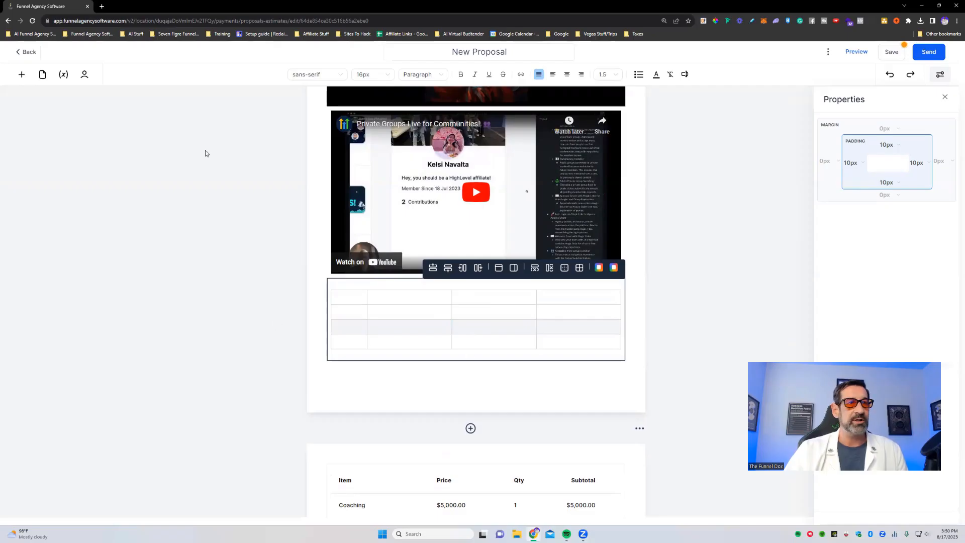
- Look at the available elements and document variables, and view the form for creating a variable without making one
{"action": "left_click", "coordinate": [22, 74]}
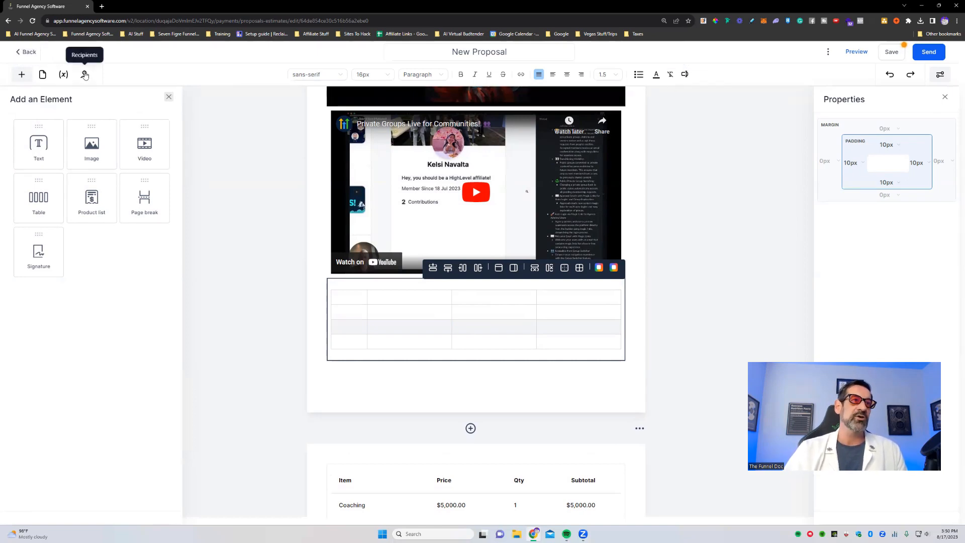
{"action": "left_click", "coordinate": [60, 76]}
{"action": "left_click", "coordinate": [120, 130]}
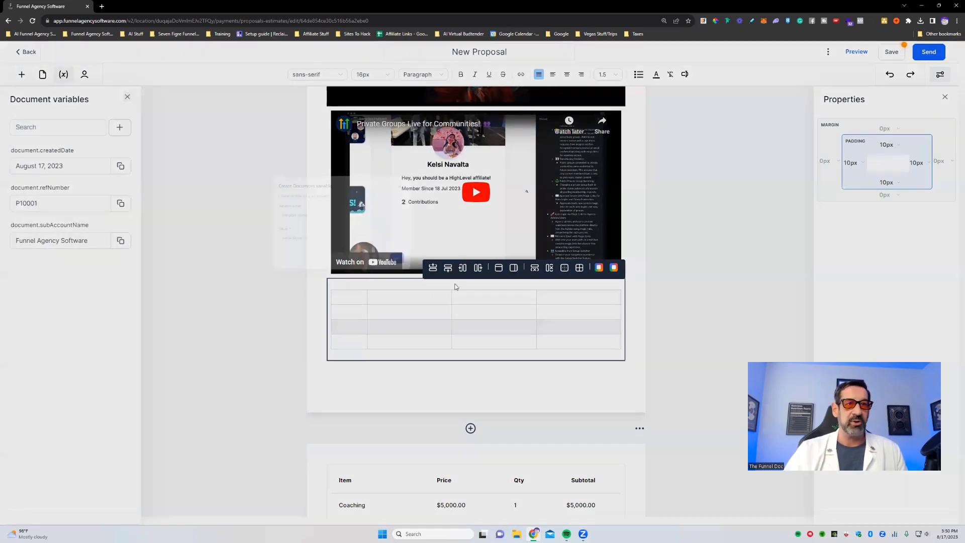
{"action": "left_click", "coordinate": [415, 307]}
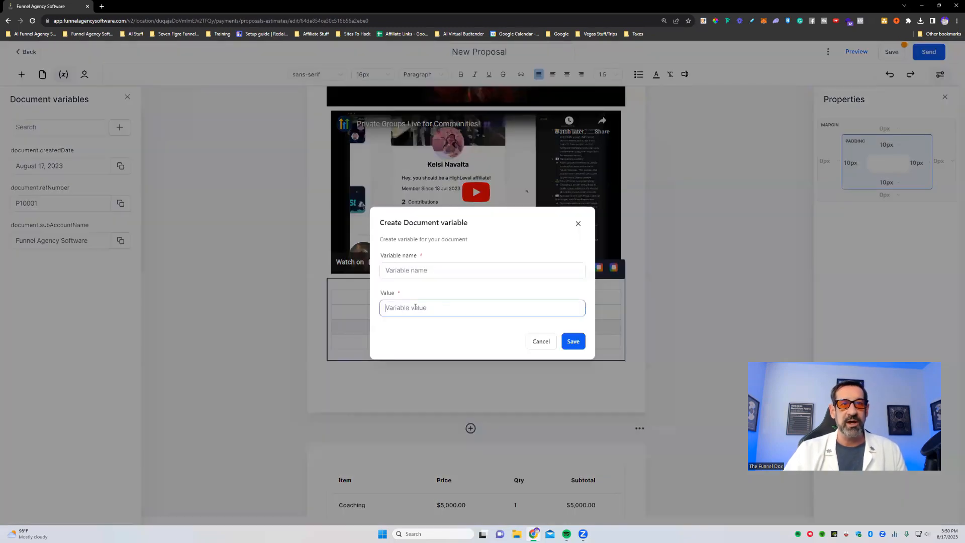
{"action": "left_click", "coordinate": [422, 274]}
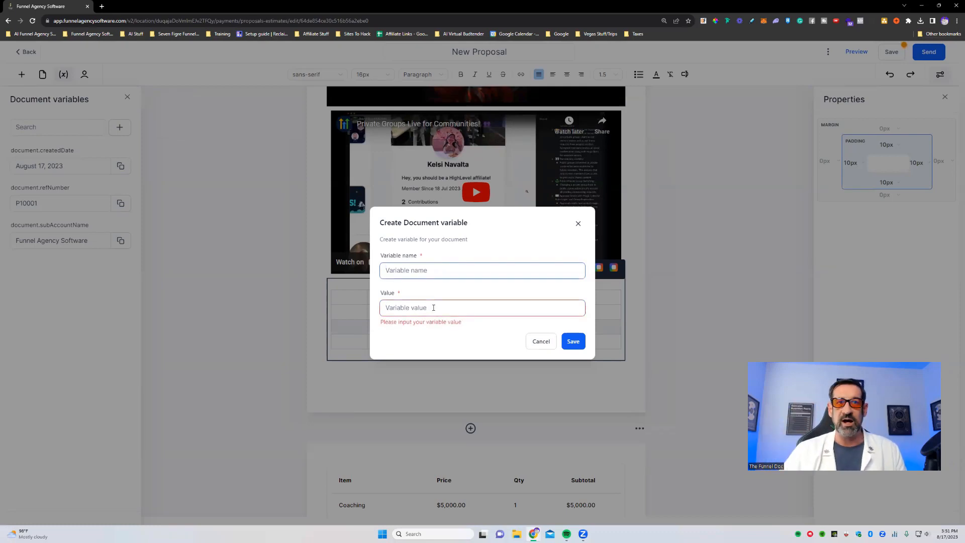
{"action": "left_click", "coordinate": [583, 225]}
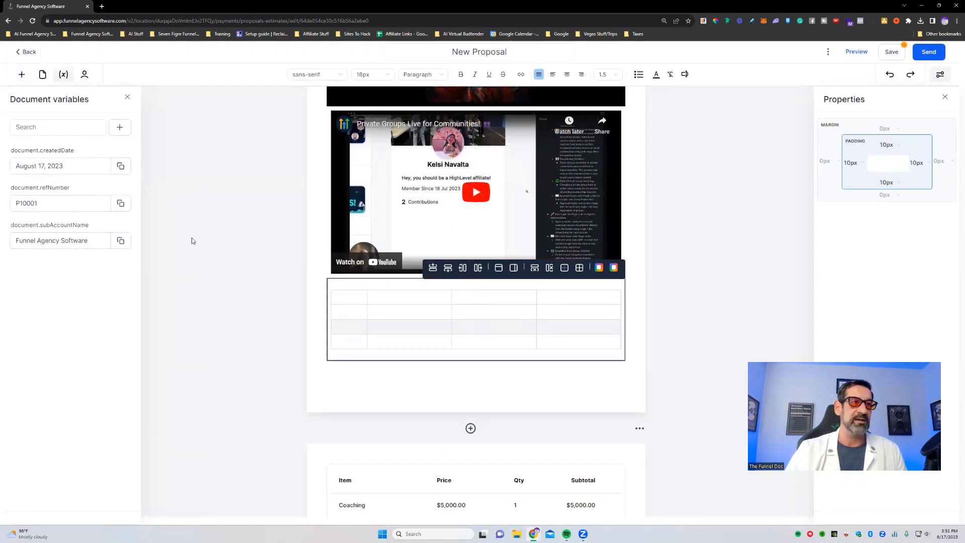
- View the proposal's pages 2 and 1 through the page list, and show the available elements again
{"action": "left_click", "coordinate": [42, 74]}
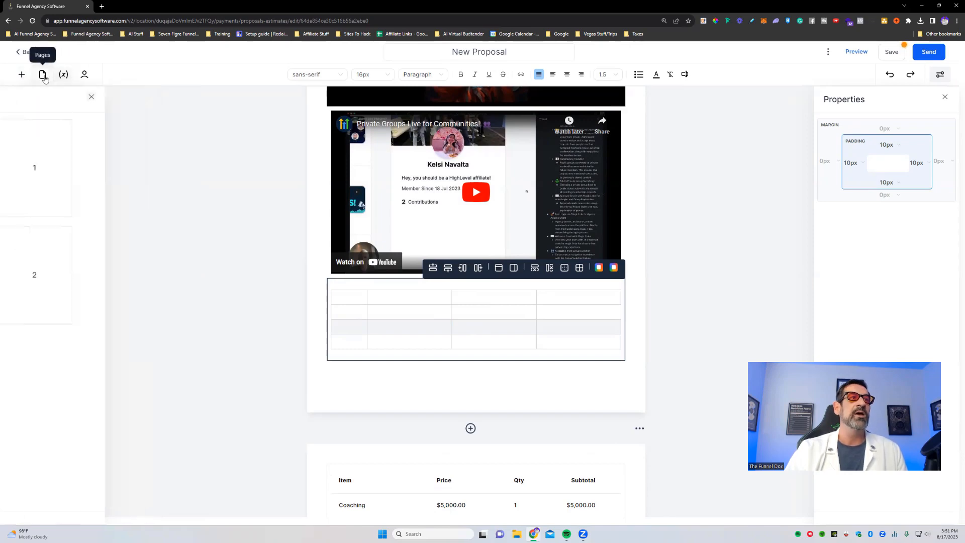
{"action": "left_click", "coordinate": [70, 236]}
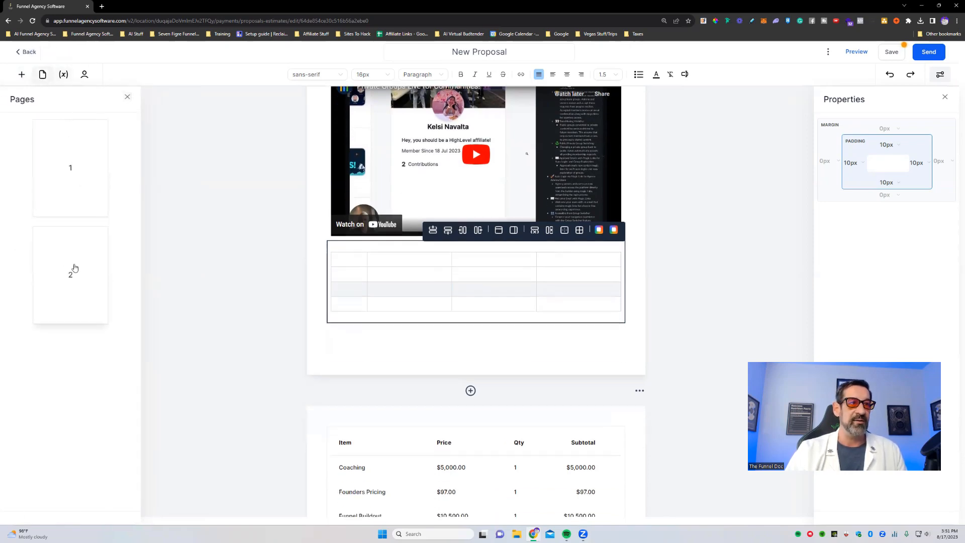
{"action": "left_click", "coordinate": [80, 167]}
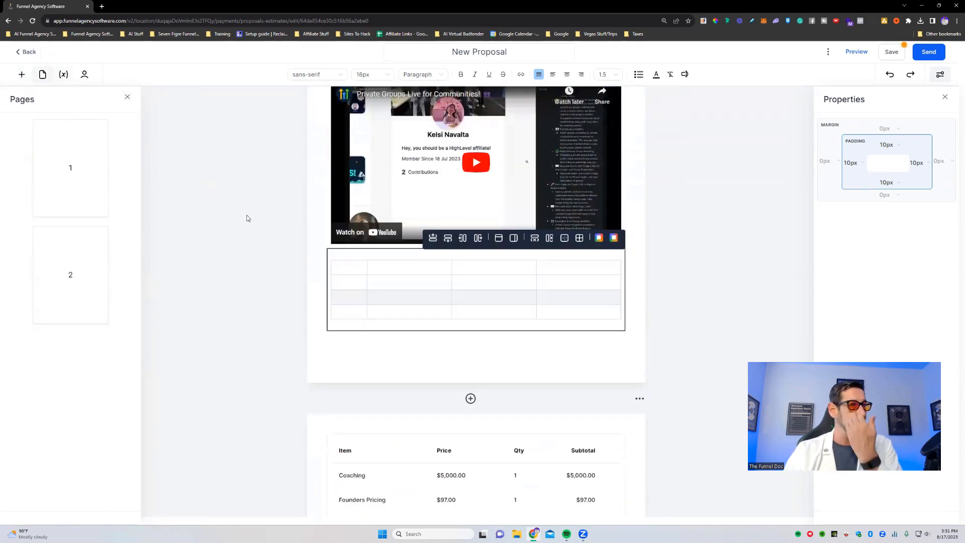
{"action": "left_click", "coordinate": [20, 72]}
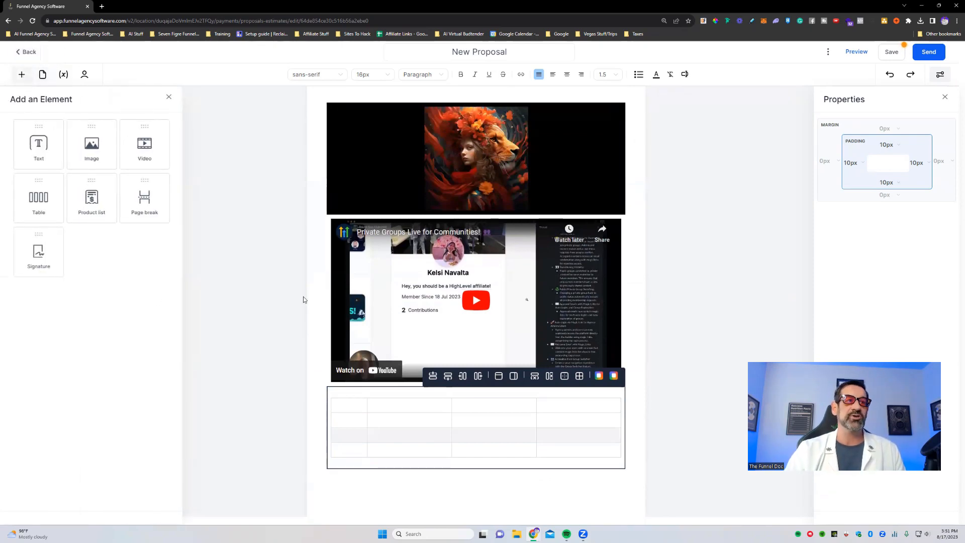
- Add rows and columns to the empty table under the video until it has nine rows and six columns
{"action": "scroll", "coordinate": [648, 354], "scroll_direction": "down", "scroll_amount": 5}
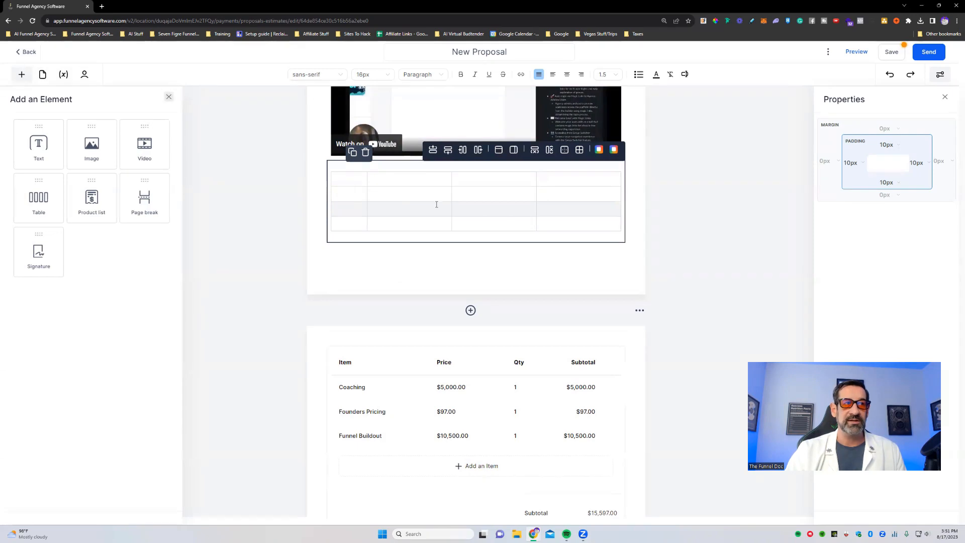
{"action": "left_click", "coordinate": [434, 153]}
{"action": "left_click", "coordinate": [435, 154]}
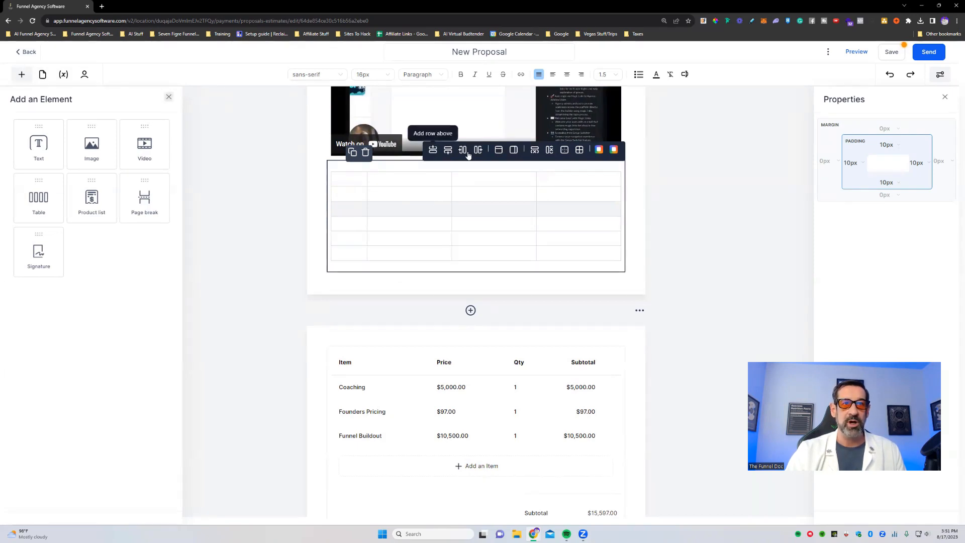
{"action": "left_click", "coordinate": [448, 152]}
{"action": "left_click", "coordinate": [448, 152]}
{"action": "left_click", "coordinate": [448, 152]}
{"action": "left_click", "coordinate": [463, 152]}
{"action": "left_click", "coordinate": [463, 152]}
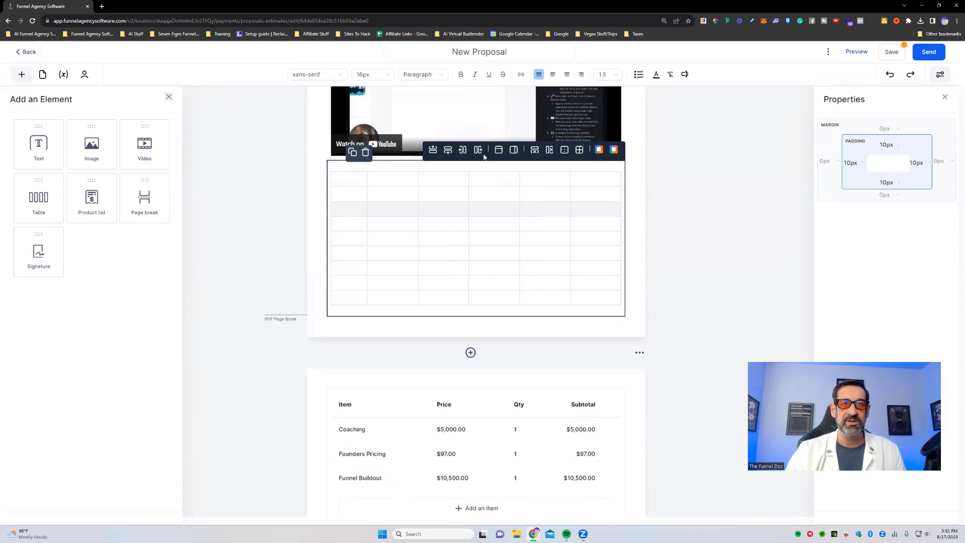
- Fill the current cell of the table under the video with a red background
{"action": "left_click", "coordinate": [599, 149]}
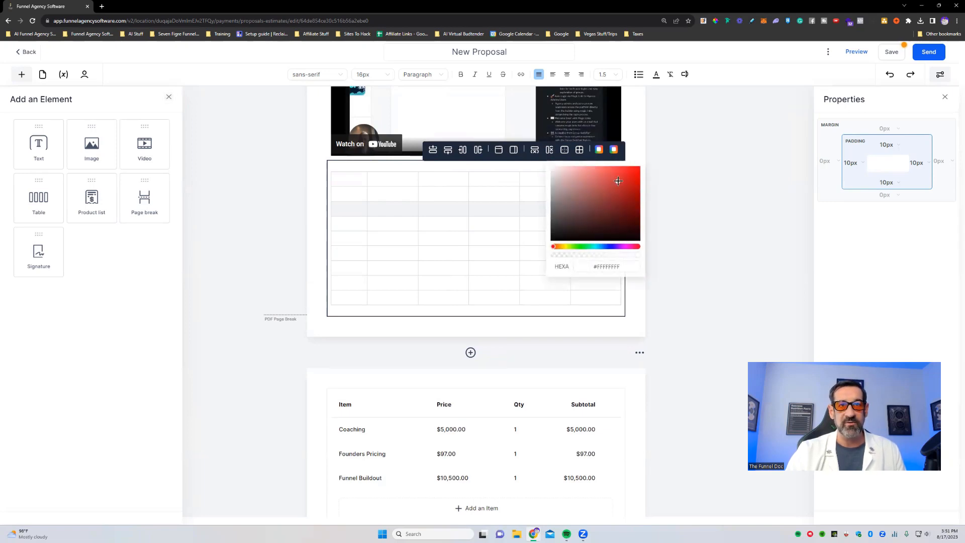
{"action": "left_click", "coordinate": [619, 181]}
{"action": "left_click", "coordinate": [583, 205]}
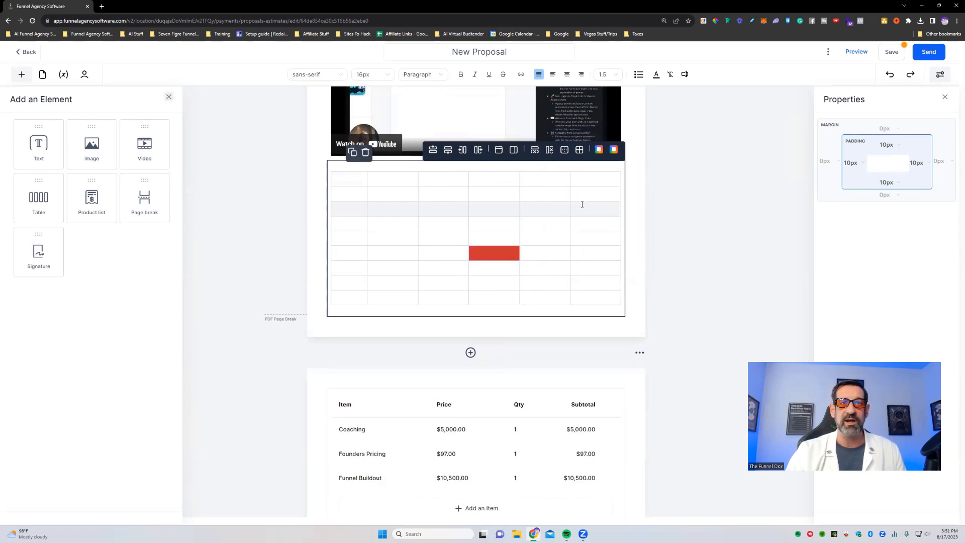
- Add a new item named fedasfa to the product list, as a service with price name "price" and amount $50000000
{"action": "scroll", "coordinate": [595, 279], "scroll_direction": "down", "scroll_amount": 3}
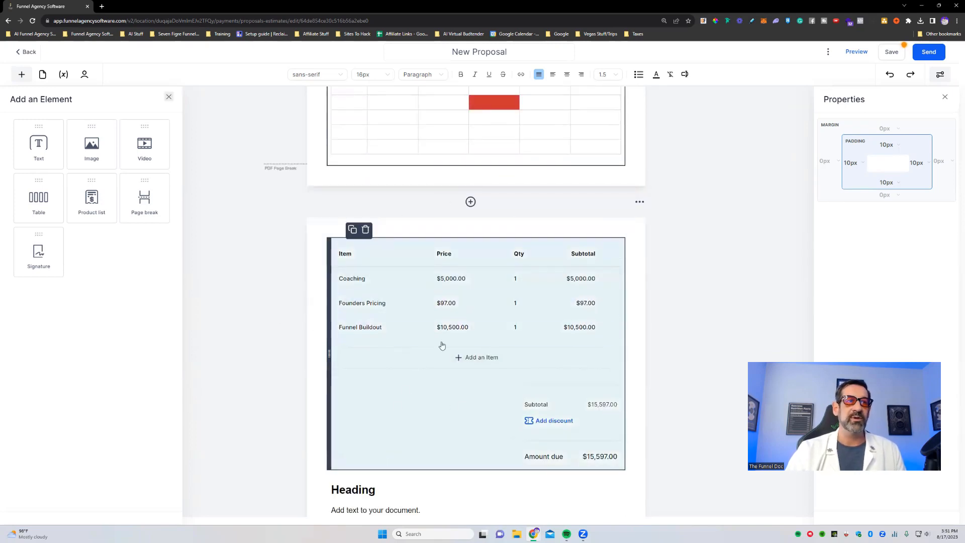
{"action": "scroll", "coordinate": [403, 457], "scroll_direction": "down", "scroll_amount": 2}
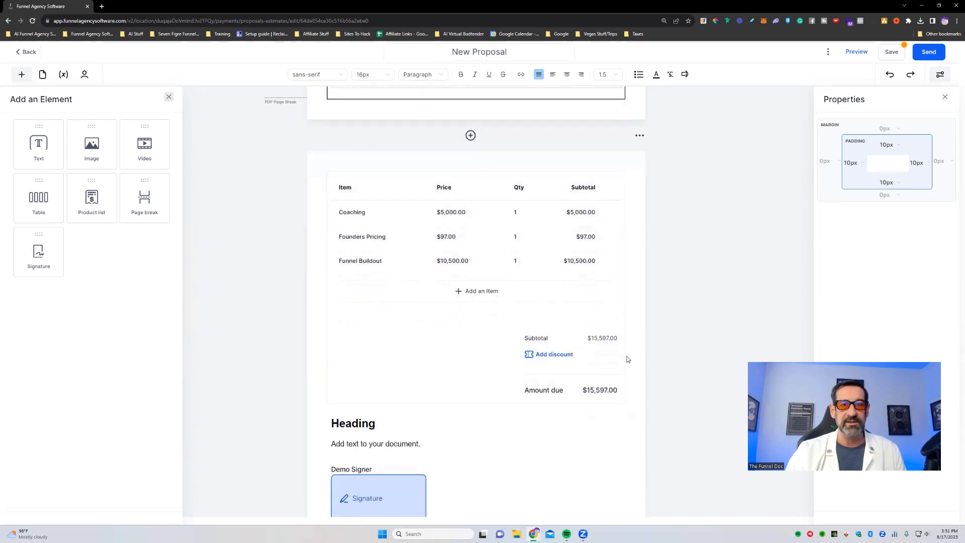
{"action": "left_click", "coordinate": [475, 251]}
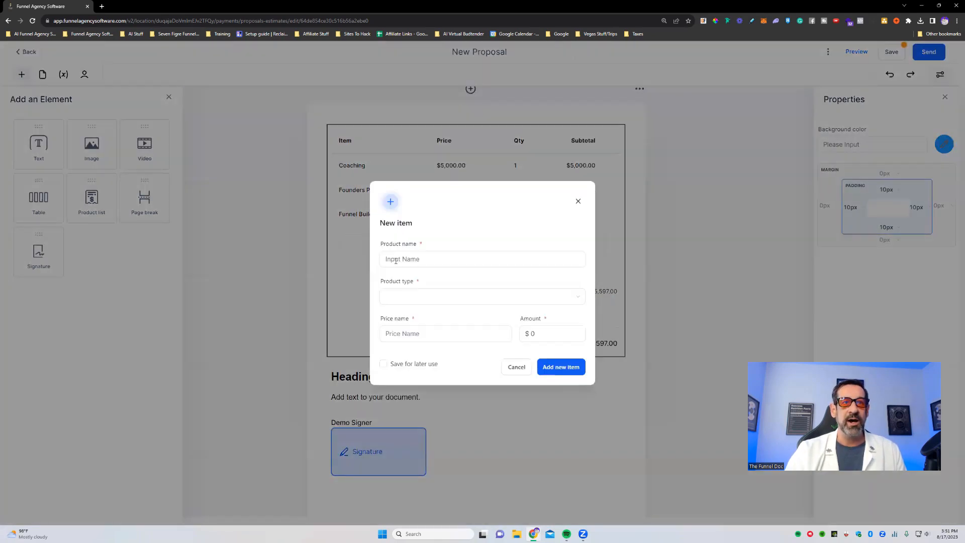
{"action": "left_click", "coordinate": [430, 265]}
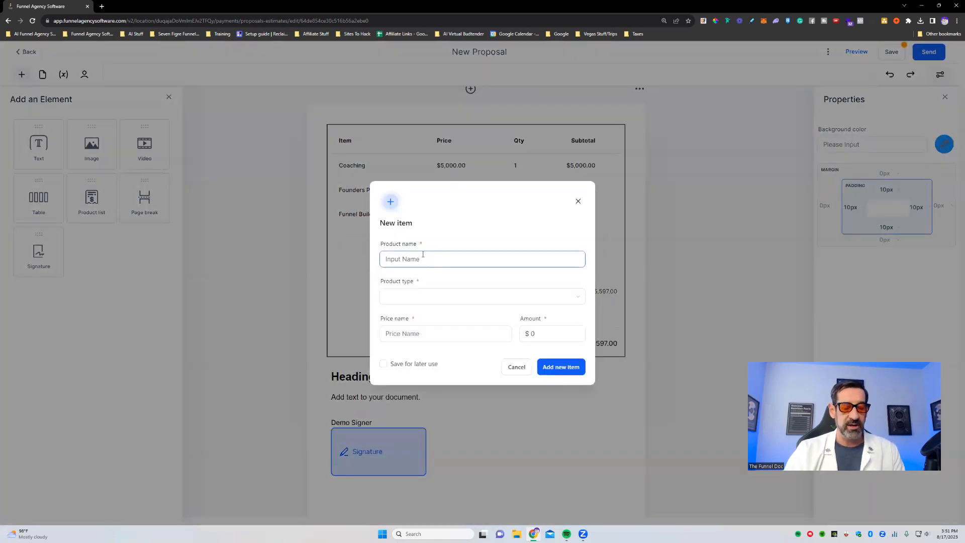
{"action": "left_click", "coordinate": [417, 297]}
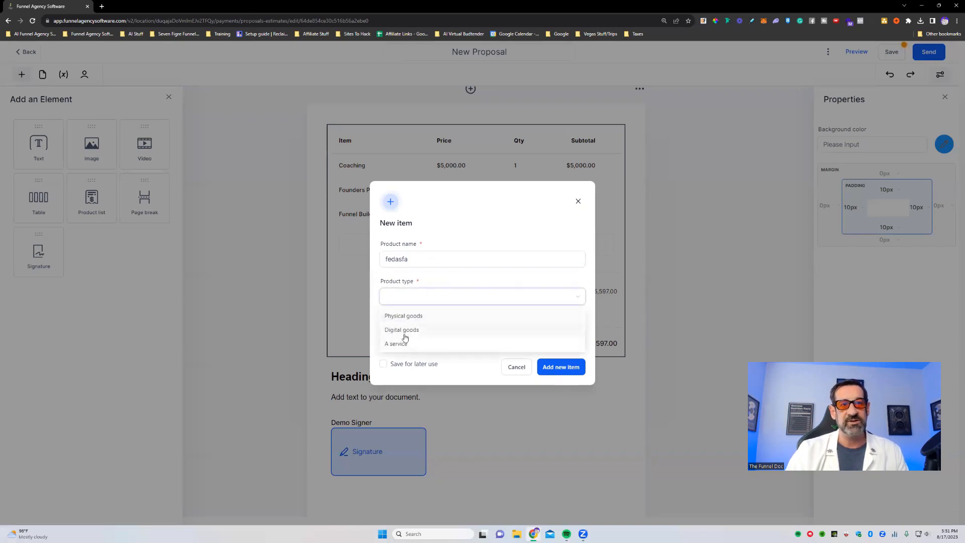
{"action": "left_click", "coordinate": [451, 280]}
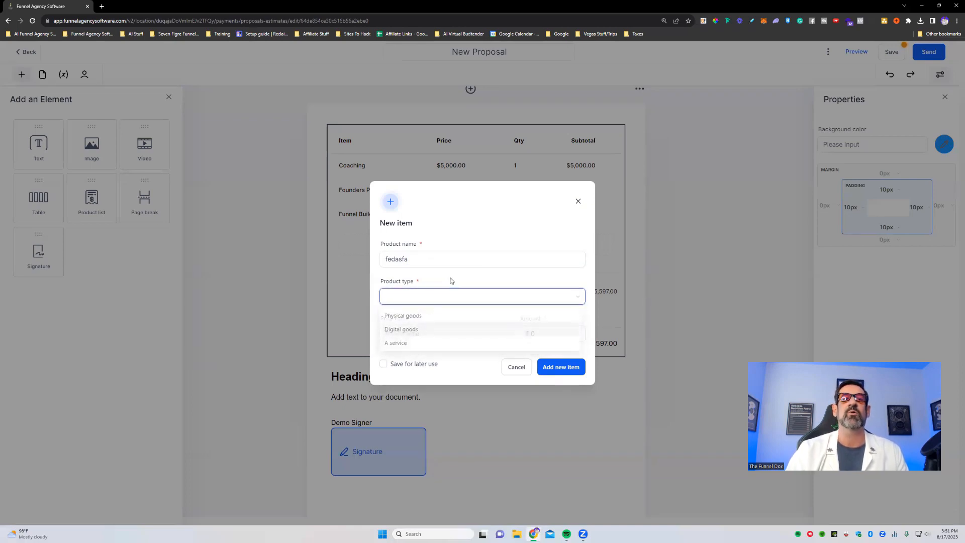
{"action": "left_click", "coordinate": [427, 299]}
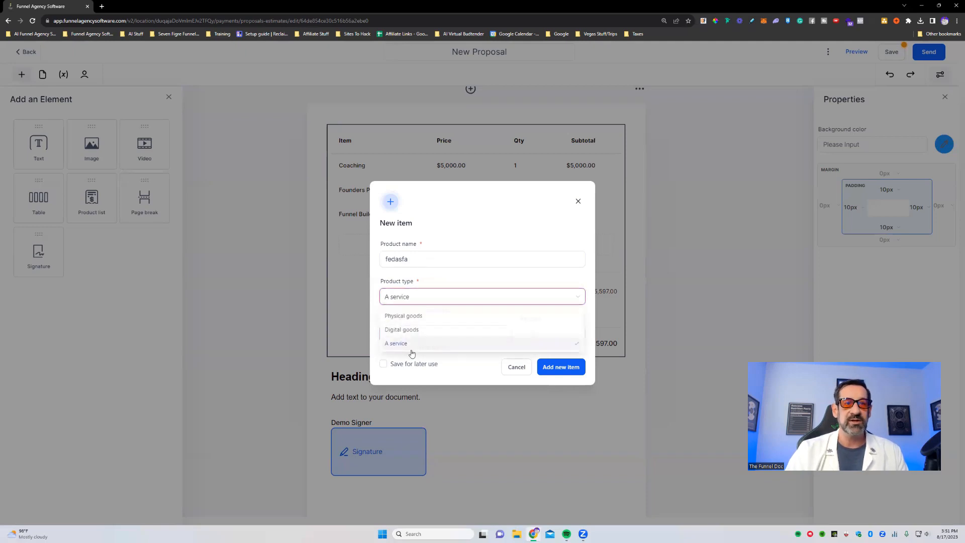
{"action": "left_click", "coordinate": [413, 341]}
{"action": "left_click", "coordinate": [412, 334]}
{"action": "type", "text": "faew"}
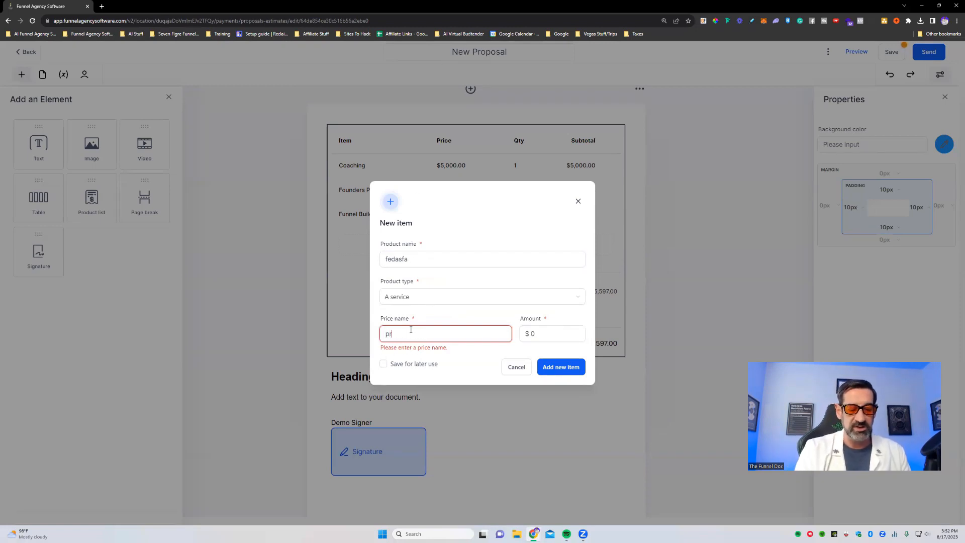
{"action": "left_click", "coordinate": [519, 334]}
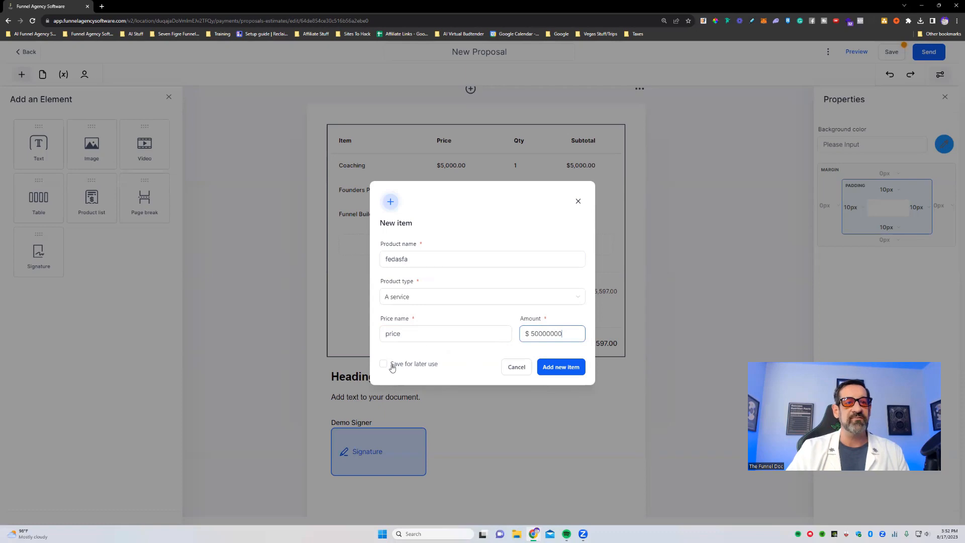
{"action": "left_click", "coordinate": [559, 368]}
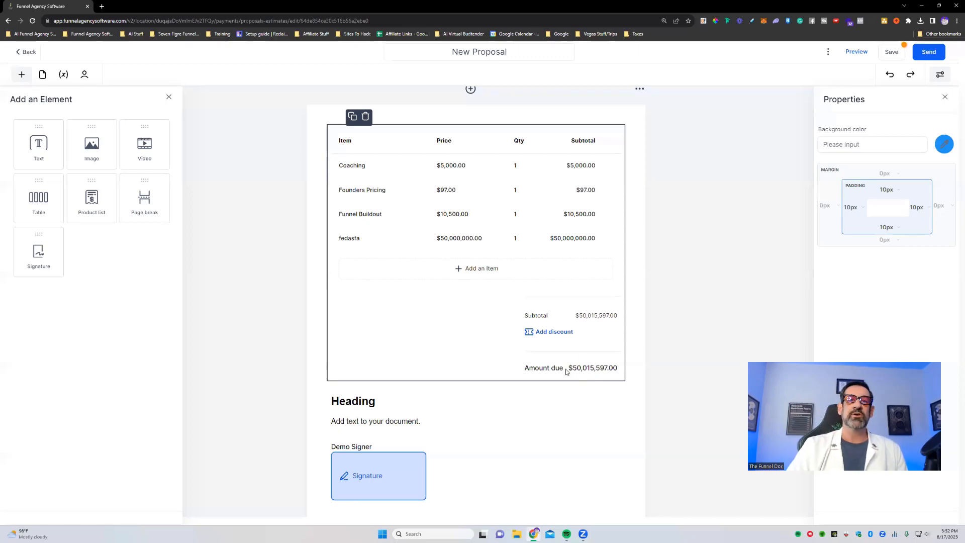
- Display the price, display text and tax properties of the fedasfa line item
{"action": "left_click", "coordinate": [354, 241]}
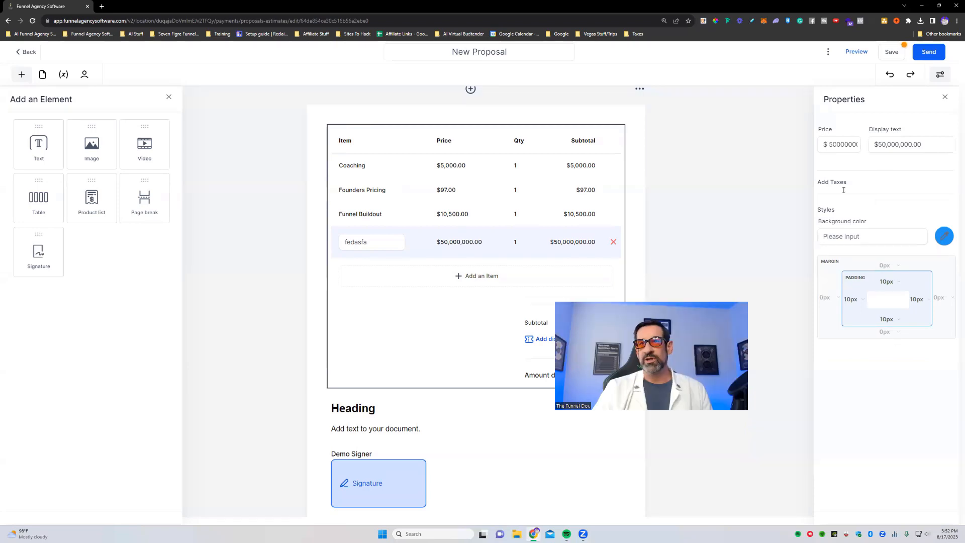
{"action": "left_click_drag", "start_coordinate": [896, 342], "coordinate": [886, 284]}
{"action": "left_click", "coordinate": [930, 114]}
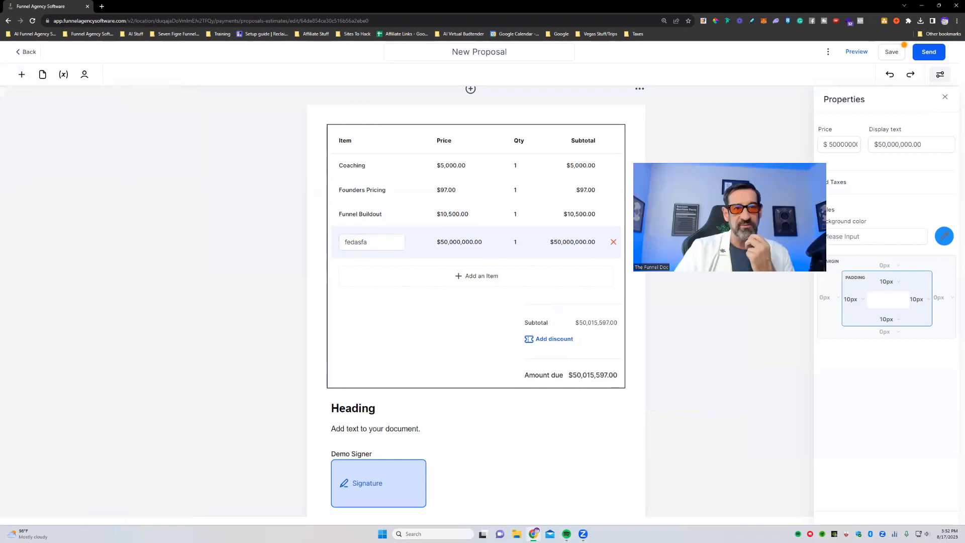
- Add the existing product fedasfa with its price to the product list as another line item
{"action": "left_click", "coordinate": [477, 275]}
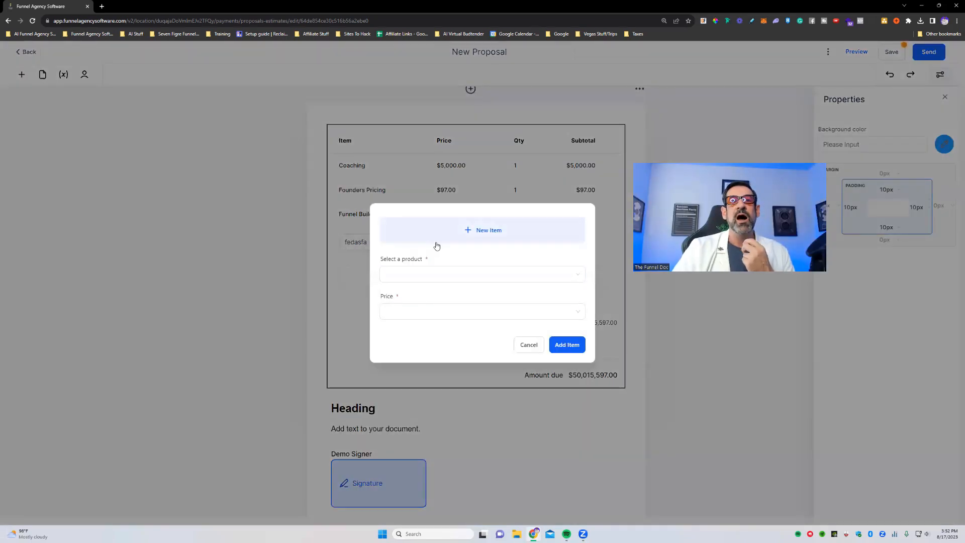
{"action": "left_click", "coordinate": [476, 275]}
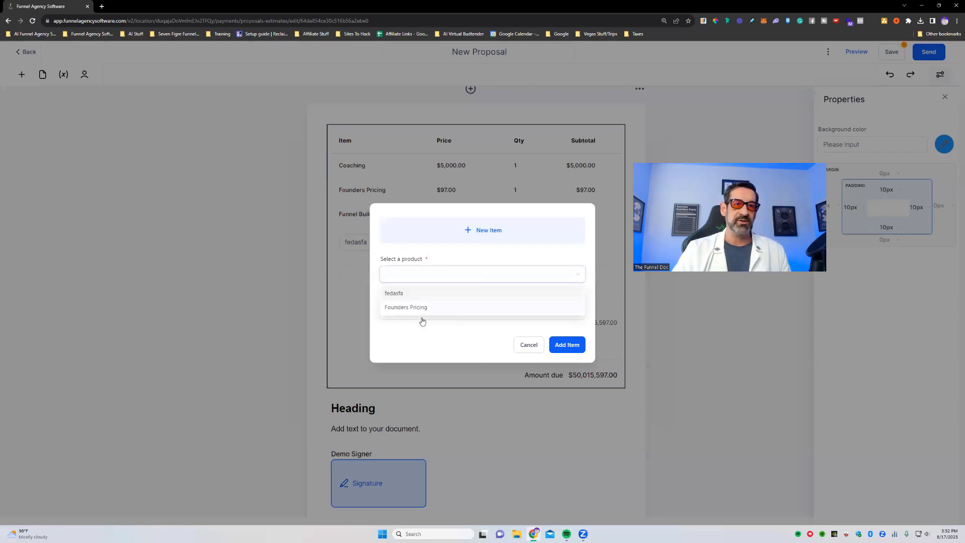
{"action": "left_click", "coordinate": [403, 296]}
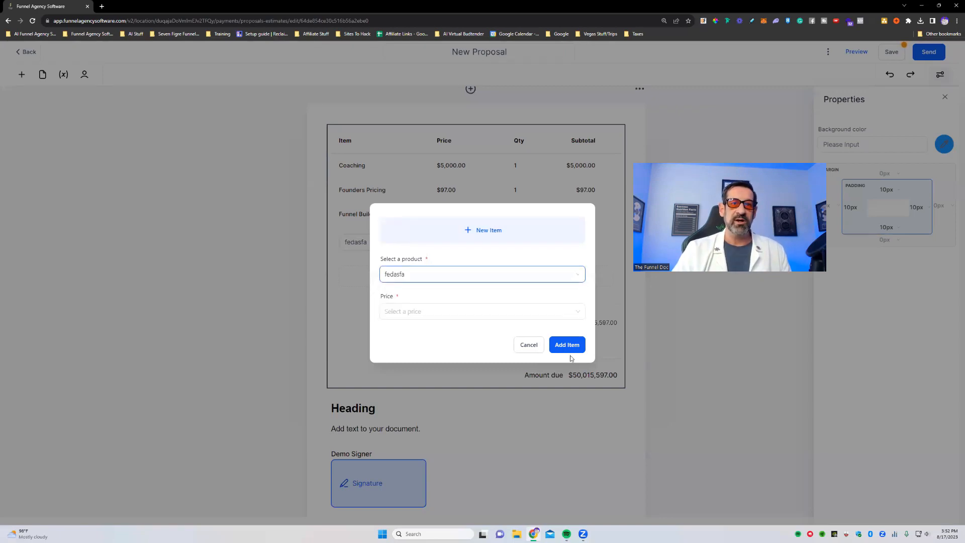
{"action": "left_click", "coordinate": [483, 312]}
{"action": "left_click", "coordinate": [408, 333]}
{"action": "left_click", "coordinate": [567, 345]}
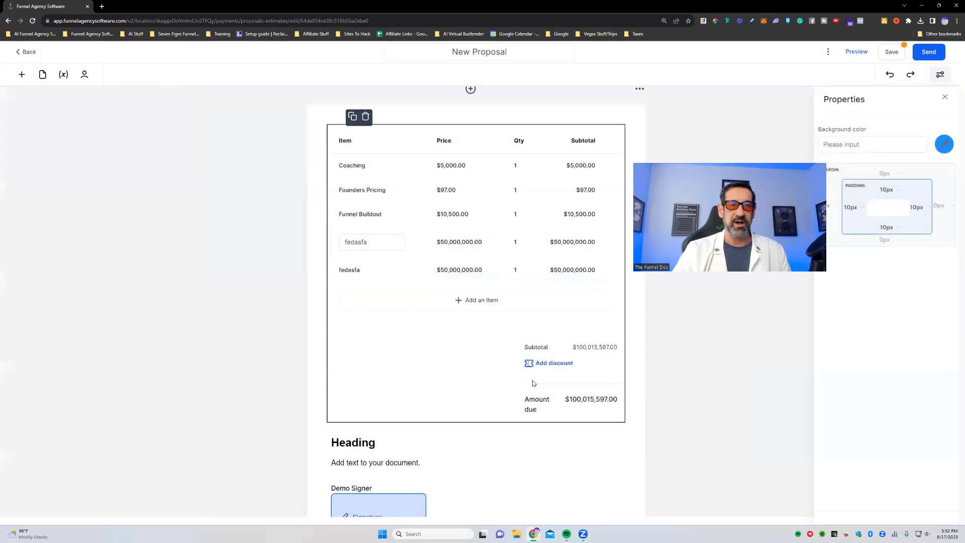
- Assign the signature field under the heading to the other recipient instead of the demo signer
{"action": "scroll", "coordinate": [629, 362], "scroll_direction": "down", "scroll_amount": 2}
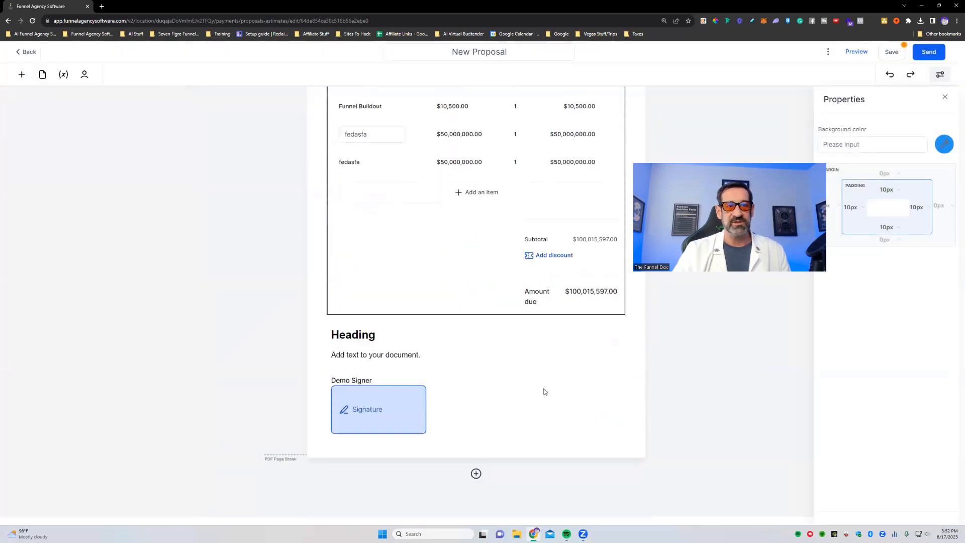
{"action": "left_click", "coordinate": [417, 354]}
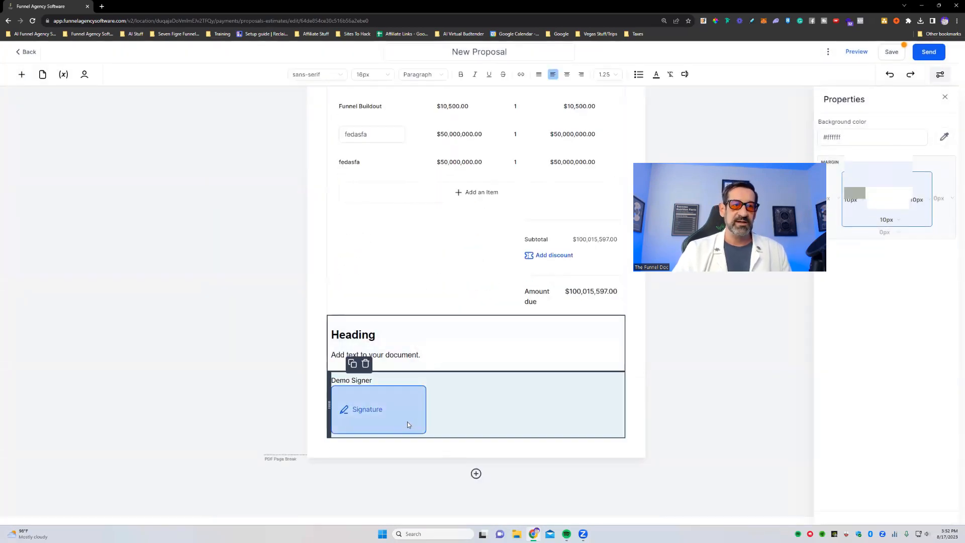
{"action": "left_click", "coordinate": [455, 424]}
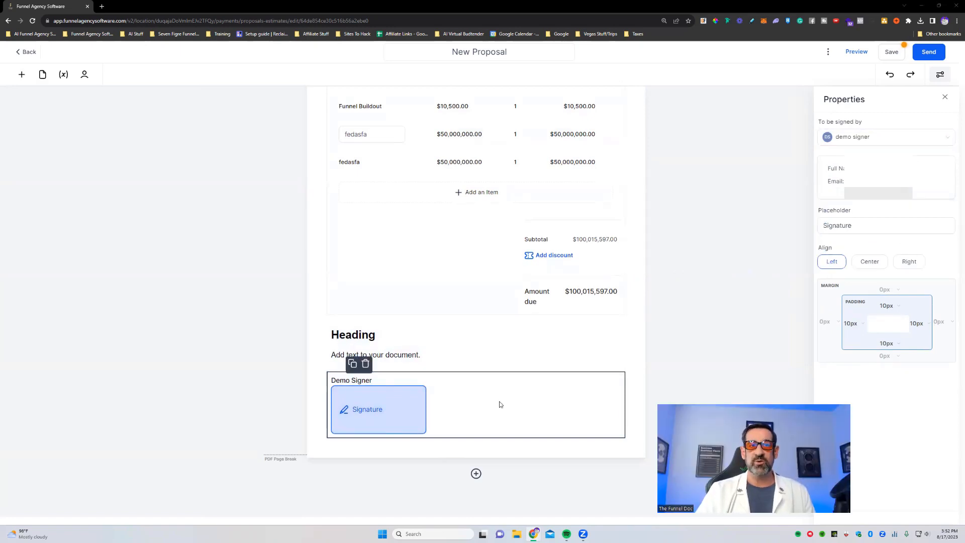
{"action": "left_click", "coordinate": [841, 136]}
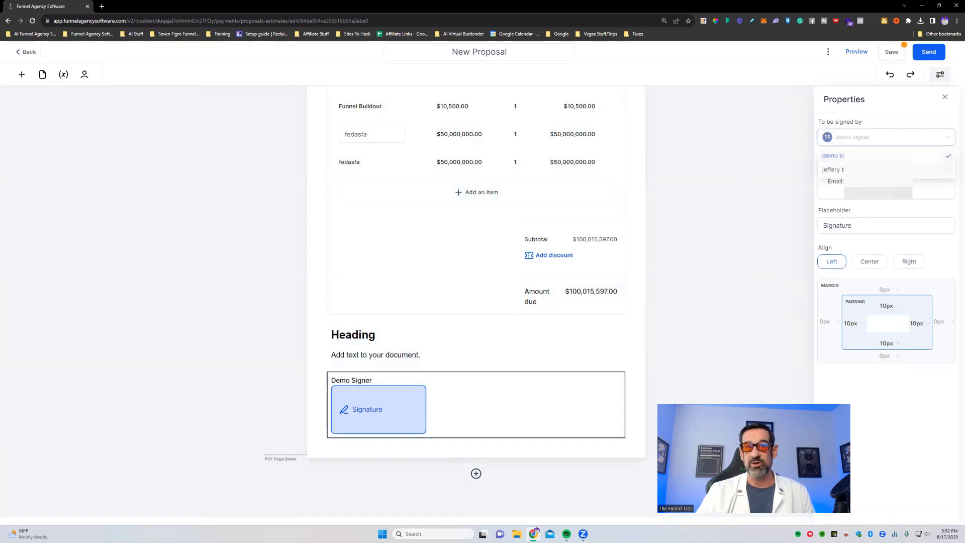
{"action": "left_click", "coordinate": [833, 169]}
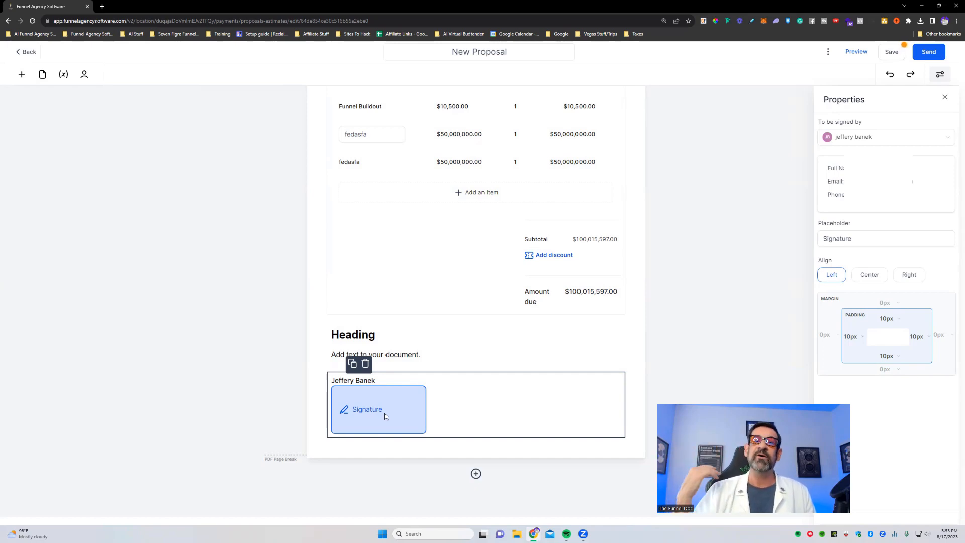
{"action": "left_click", "coordinate": [877, 137]}
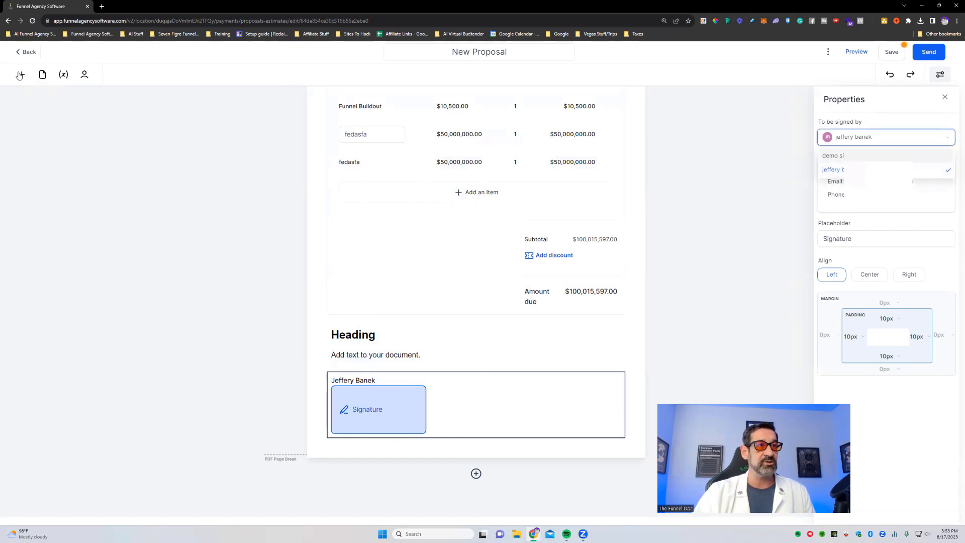
- Add a second signature field below the first one and set demo signer as the person to sign
{"action": "left_click", "coordinate": [22, 74]}
{"action": "mouse_move", "coordinate": [37, 252]}
{"action": "left_mouse_down"}
{"action": "mouse_move", "coordinate": [357, 426]}
{"action": "mouse_move", "coordinate": [573, 492]}
{"action": "left_mouse_up"}
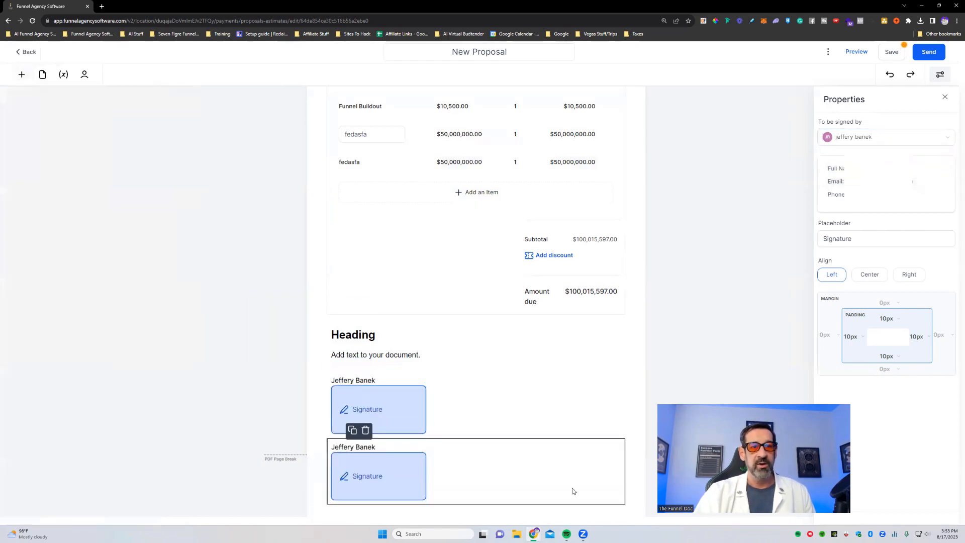
{"action": "scroll", "coordinate": [531, 426], "scroll_direction": "down", "scroll_amount": 1}
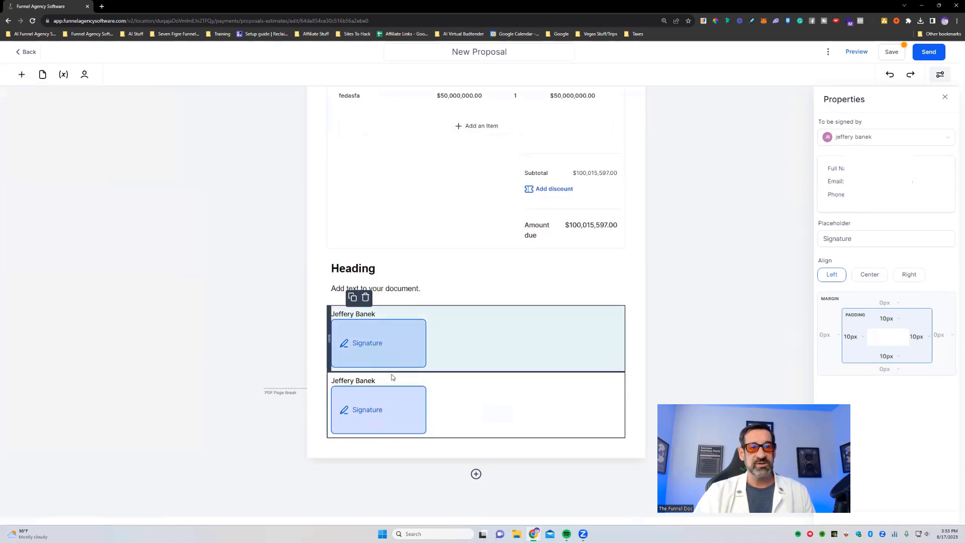
{"action": "left_click", "coordinate": [871, 140]}
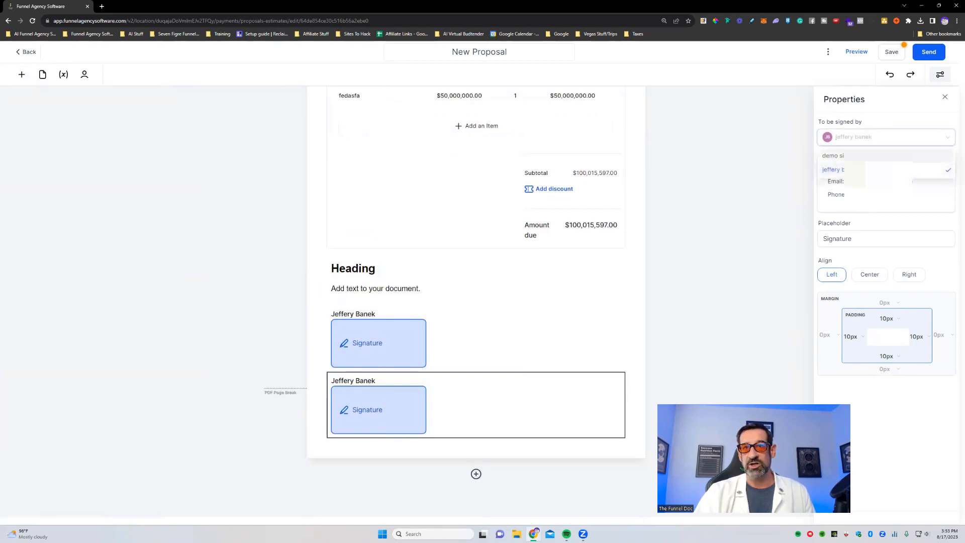
{"action": "left_click", "coordinate": [869, 156]}
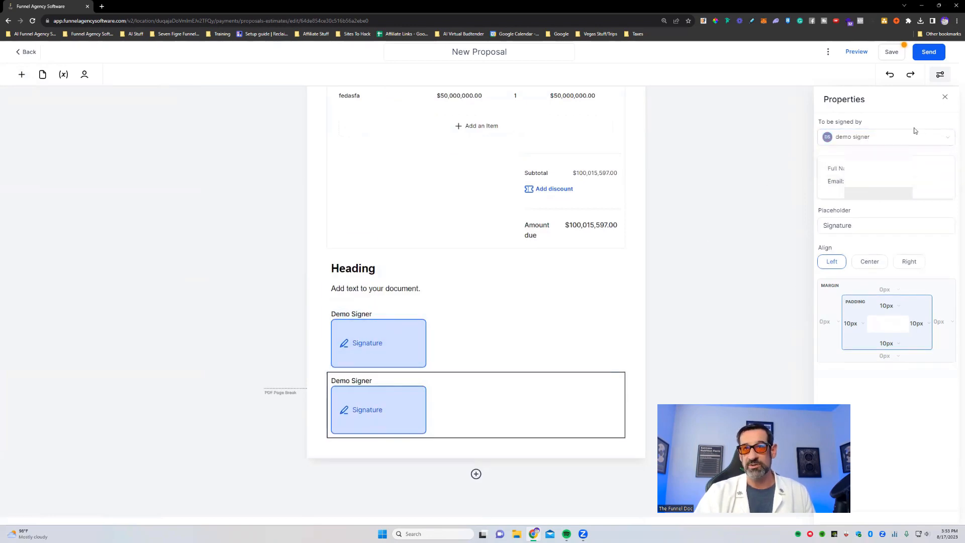
- Switch to the Mail app and open the estimate from the "Estimate received" email in the Funneldoc account
{"action": "left_click", "coordinate": [550, 534]}
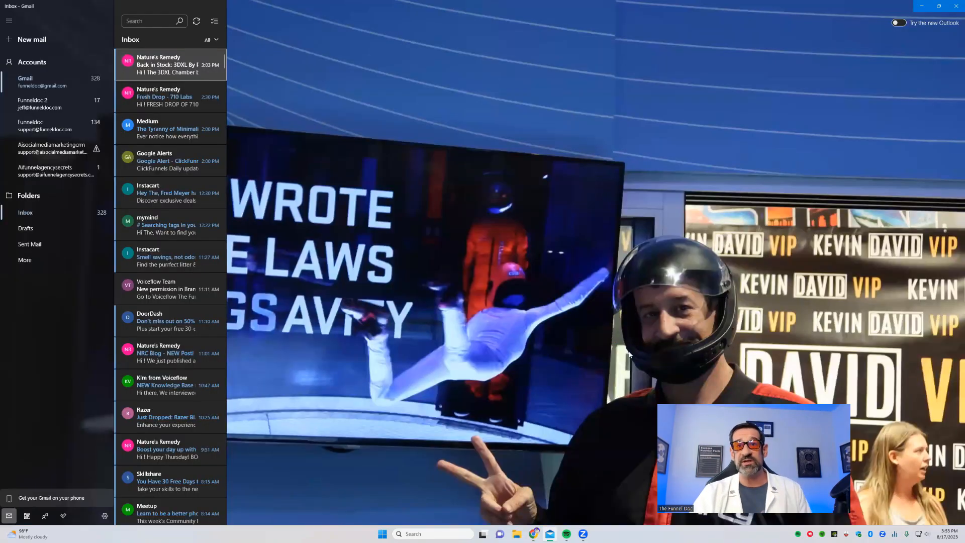
{"action": "left_click", "coordinate": [46, 131]}
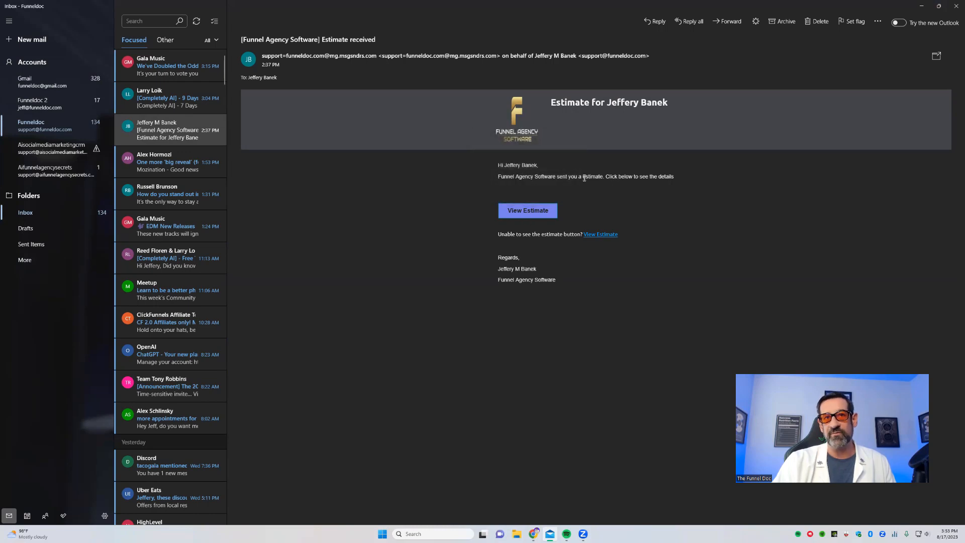
{"action": "mouse_move", "coordinate": [583, 178]}
{"action": "left_mouse_down"}
{"action": "mouse_move", "coordinate": [633, 190]}
{"action": "mouse_move", "coordinate": [602, 176]}
{"action": "left_mouse_up"}
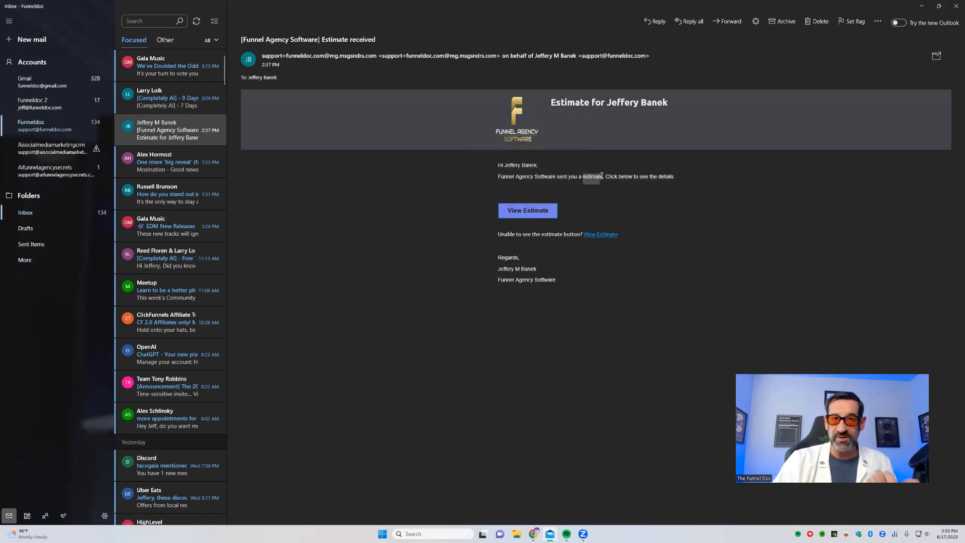
{"action": "left_click", "coordinate": [528, 214]}
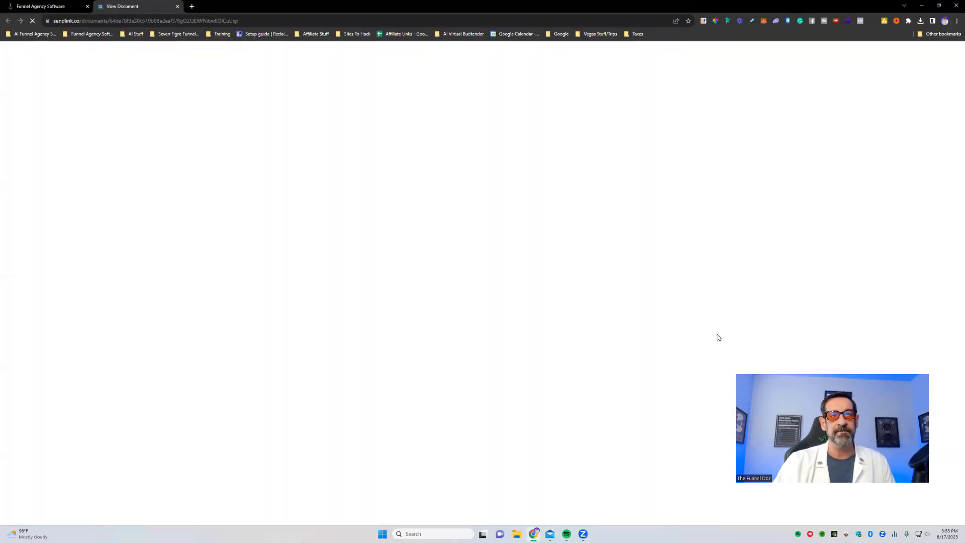
{"action": "scroll", "coordinate": [463, 362], "scroll_direction": "down", "scroll_amount": 4}
{"action": "scroll", "coordinate": [478, 362], "scroll_direction": "up", "scroll_amount": 4}
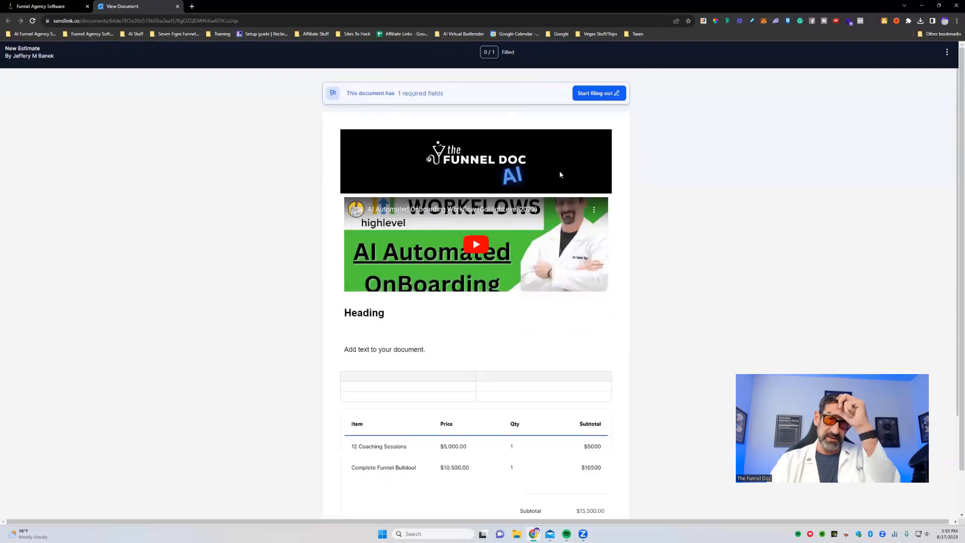
- Start filling out the estimate, open its signature field and colour the typed signature red
{"action": "left_click", "coordinate": [603, 94]}
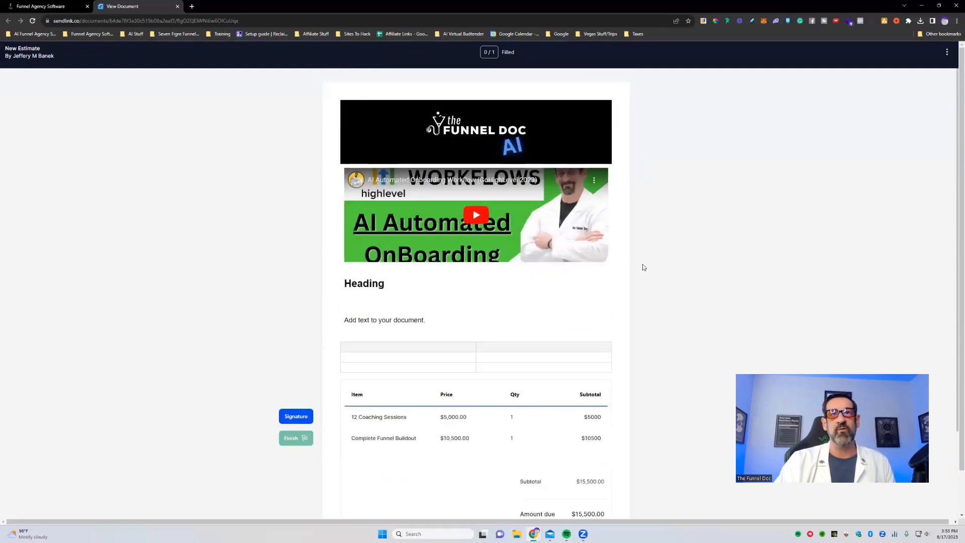
{"action": "left_click", "coordinate": [296, 417]}
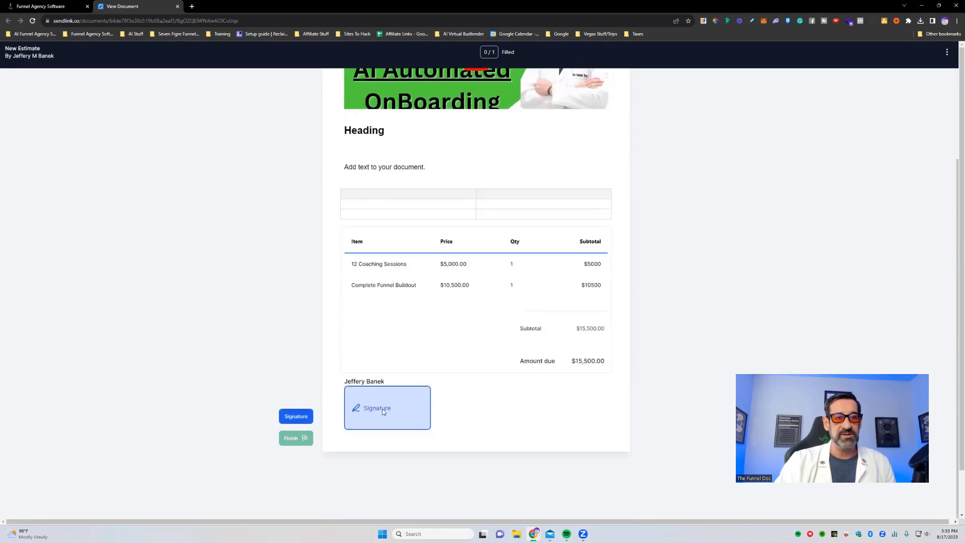
{"action": "left_click", "coordinate": [384, 410]}
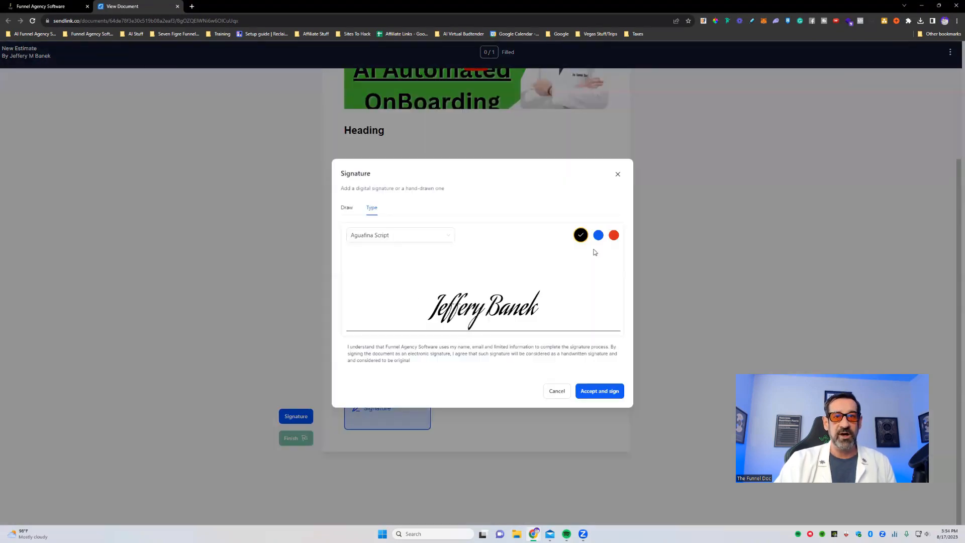
{"action": "left_click", "coordinate": [613, 235]}
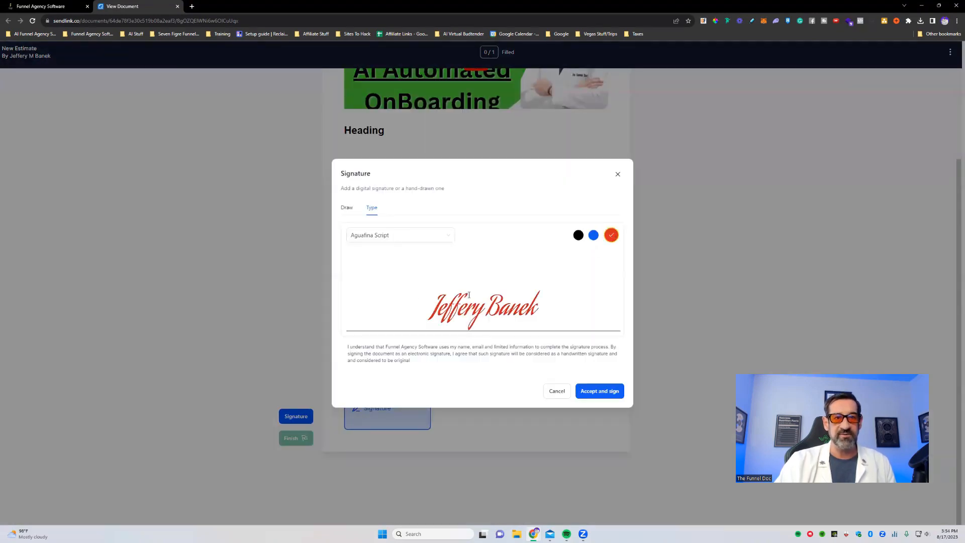
- Replace the typed signature with a hand-drawn one, accept it and finish the estimate
{"action": "left_click", "coordinate": [347, 208]}
{"action": "mouse_move", "coordinate": [455, 235]}
{"action": "left_mouse_down"}
{"action": "mouse_move", "coordinate": [414, 244]}
{"action": "mouse_move", "coordinate": [347, 311]}
{"action": "left_mouse_up"}
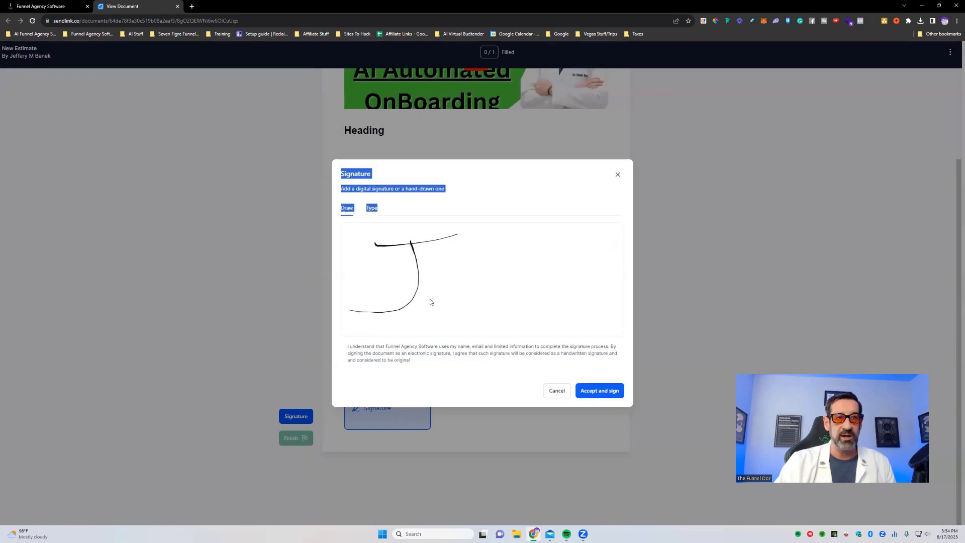
{"action": "mouse_move", "coordinate": [444, 282]}
{"action": "left_mouse_down"}
{"action": "mouse_move", "coordinate": [436, 289]}
{"action": "mouse_move", "coordinate": [460, 285]}
{"action": "mouse_move", "coordinate": [438, 294]}
{"action": "mouse_move", "coordinate": [480, 268]}
{"action": "mouse_move", "coordinate": [493, 293]}
{"action": "mouse_move", "coordinate": [502, 283]}
{"action": "mouse_move", "coordinate": [513, 294]}
{"action": "mouse_move", "coordinate": [548, 271]}
{"action": "mouse_move", "coordinate": [526, 313]}
{"action": "mouse_move", "coordinate": [564, 283]}
{"action": "mouse_move", "coordinate": [590, 323]}
{"action": "left_mouse_up"}
{"action": "left_click", "coordinate": [601, 391]}
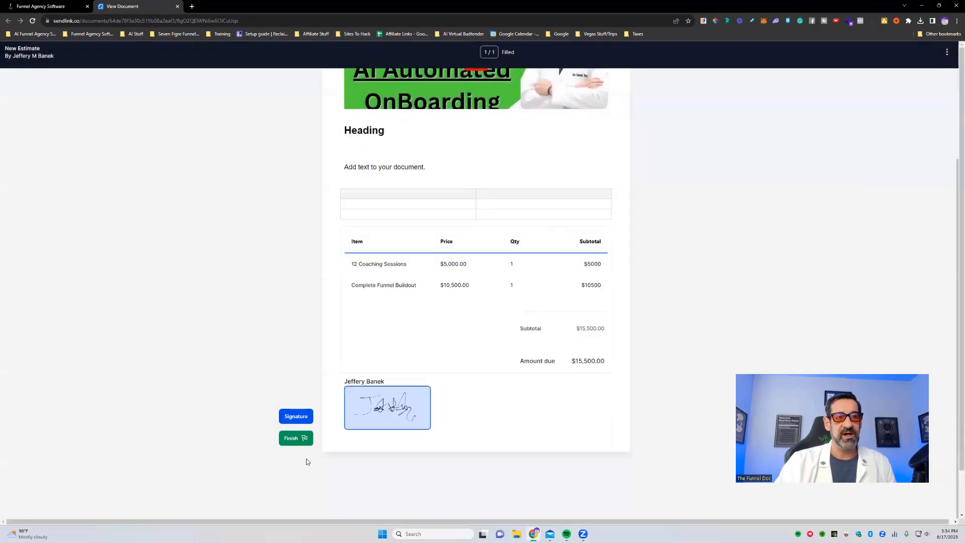
{"action": "left_click", "coordinate": [296, 438]}
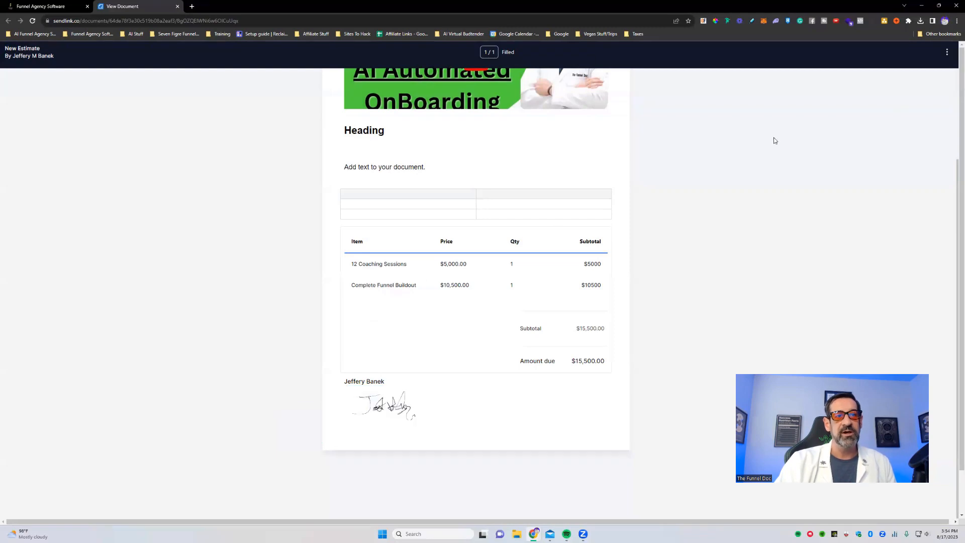
- Return to Funnel Agency Software and examine the status and value of the finalized proposals and estimates
{"action": "left_click", "coordinate": [54, 6]}
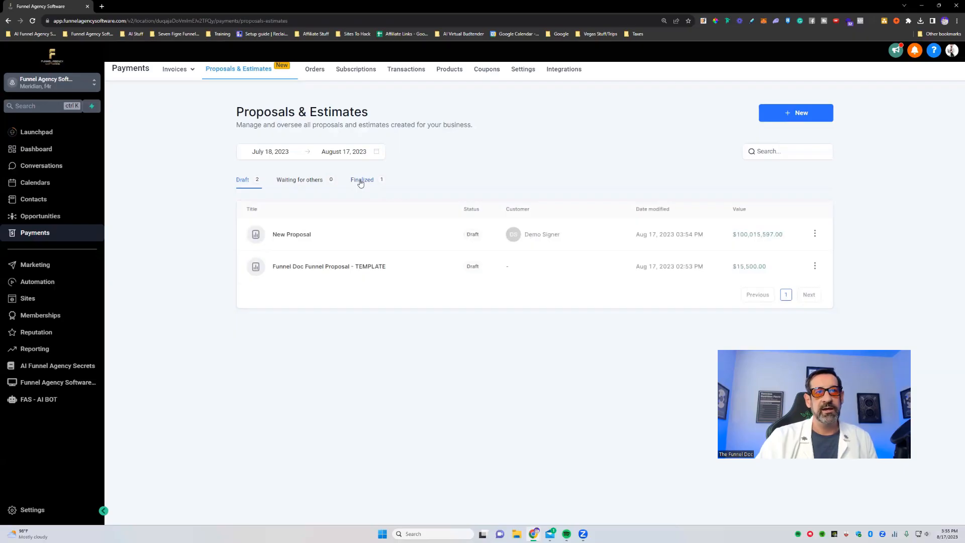
{"action": "left_click", "coordinate": [363, 181]}
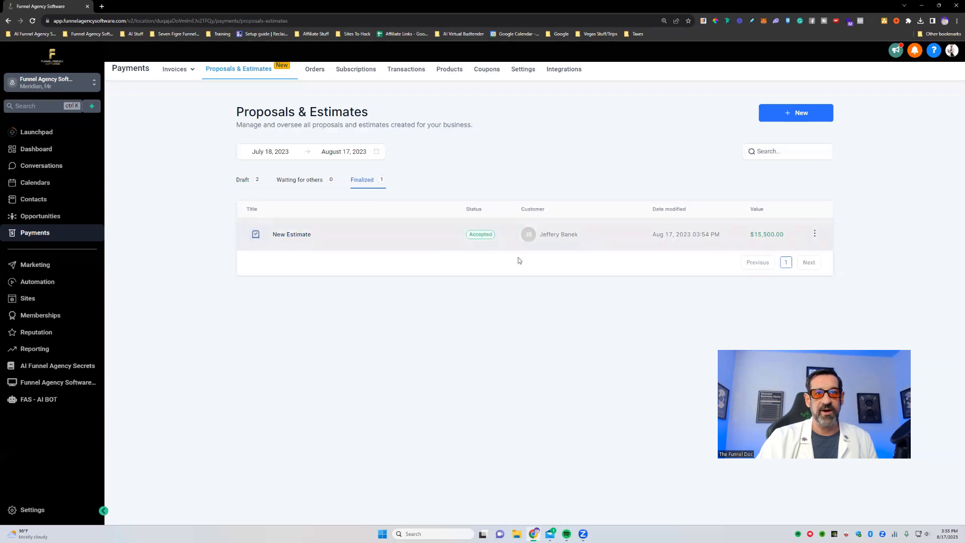
{"action": "left_click_drag", "start_coordinate": [789, 237], "coordinate": [710, 236]}
{"action": "left_click", "coordinate": [407, 452]}
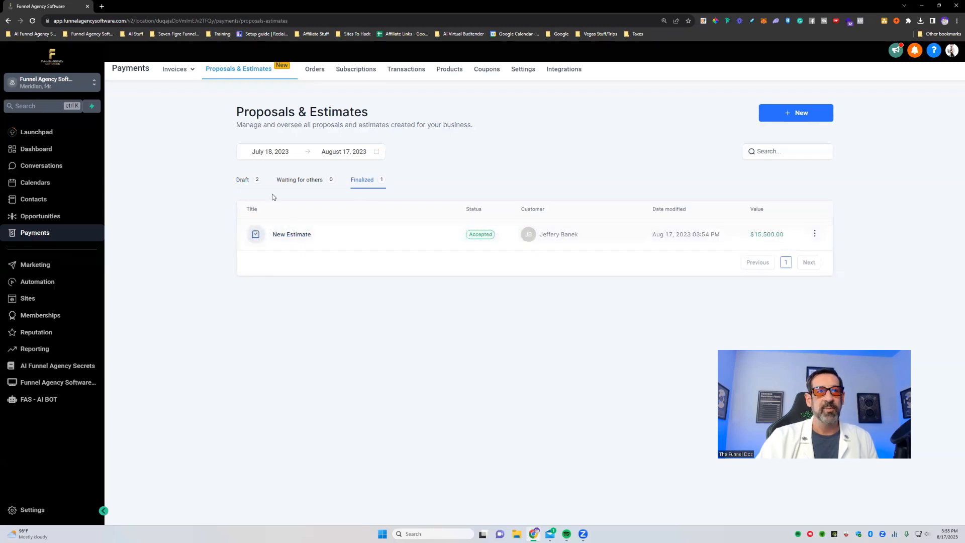